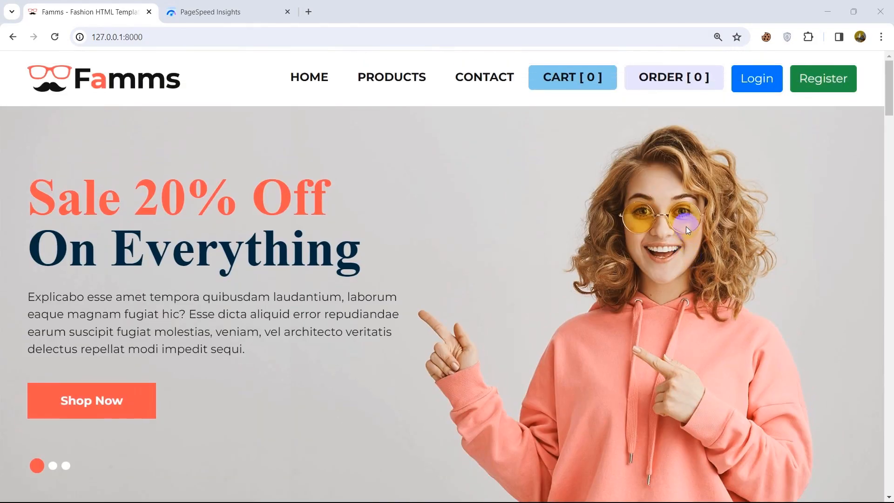
Open the developer tools on the Famms home page and widen their pane across most of the window.
scroll(694, 209, down, 20)
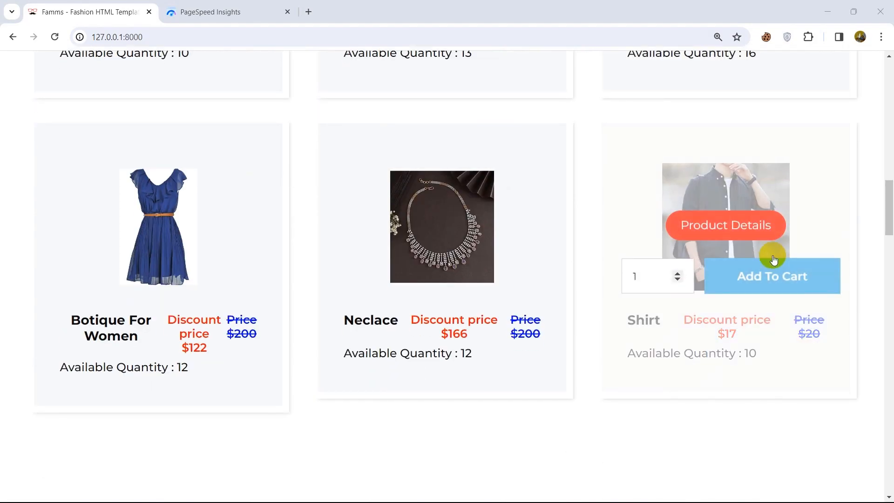
scroll(833, 340, up, 20)
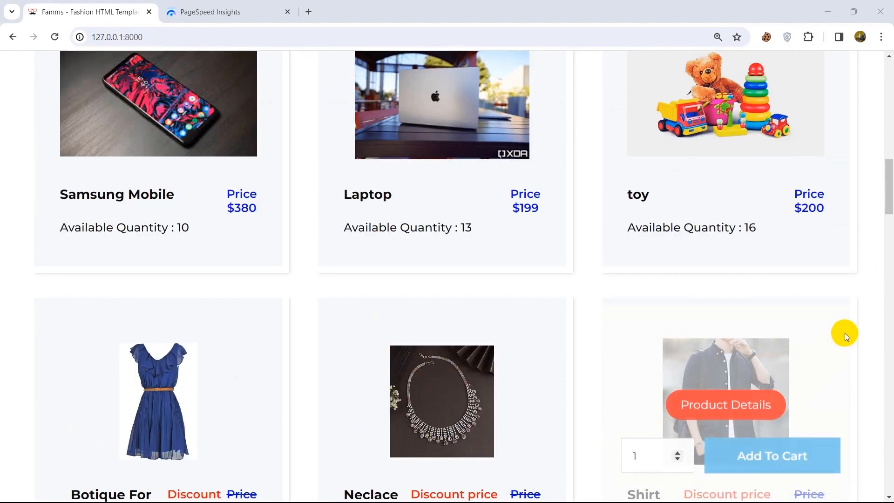
scroll(850, 323, down, 3)
scroll(850, 321, down, 3)
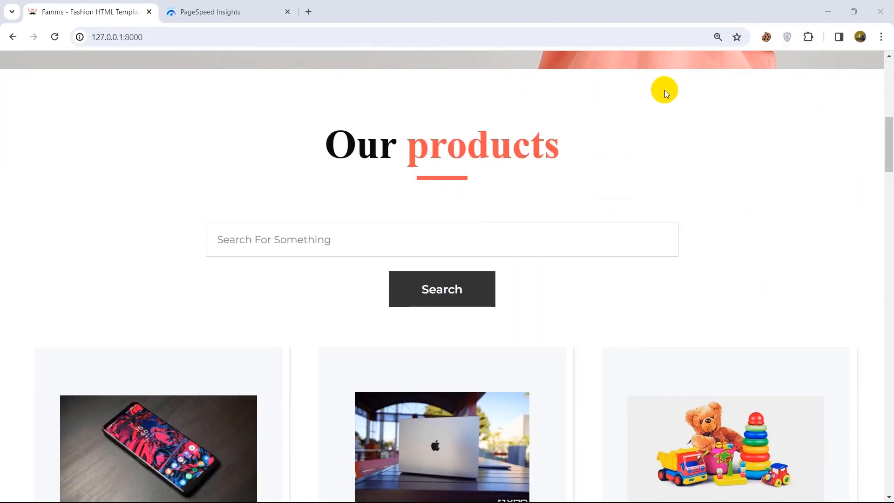
right_click(601, 84)
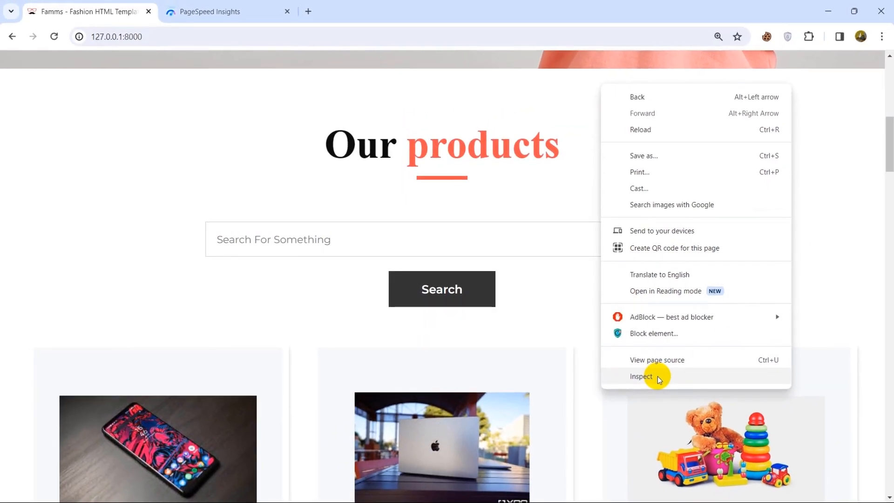
click(719, 412)
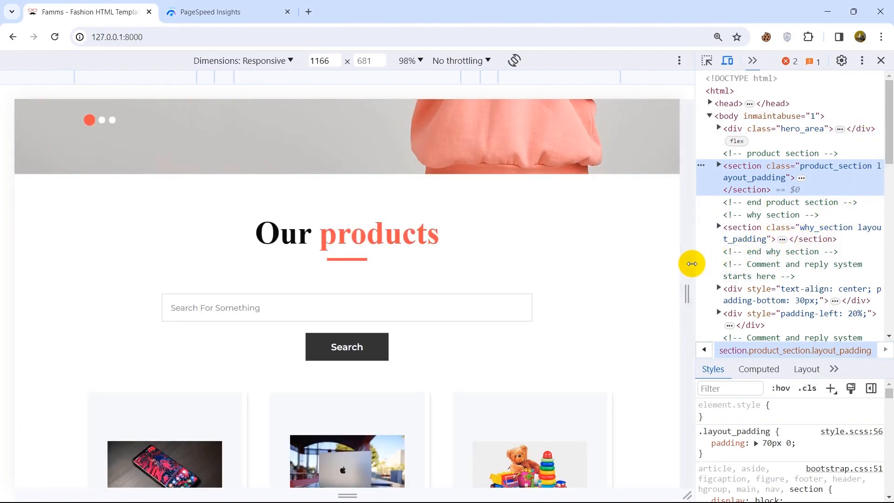
drag(692, 262, 595, 265)
drag(697, 251, 4, 243)
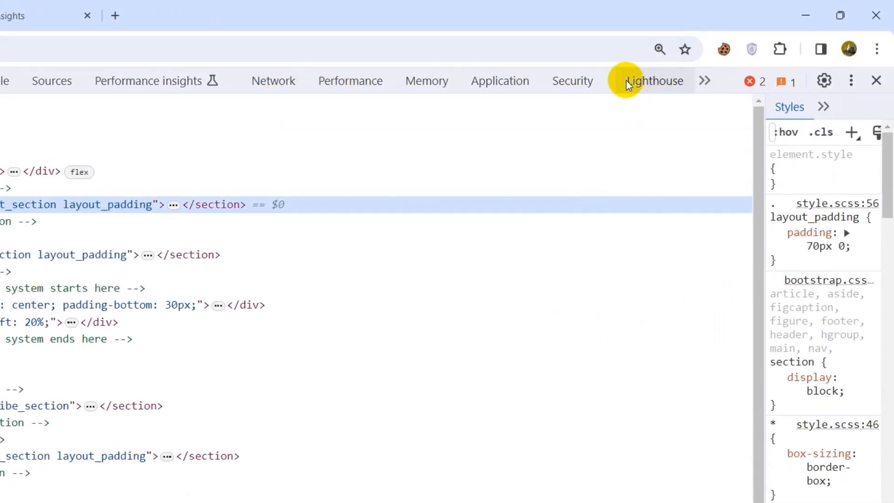
Generate a Lighthouse page-load report in Navigation mode for Desktop with all five categories included.
click(706, 81)
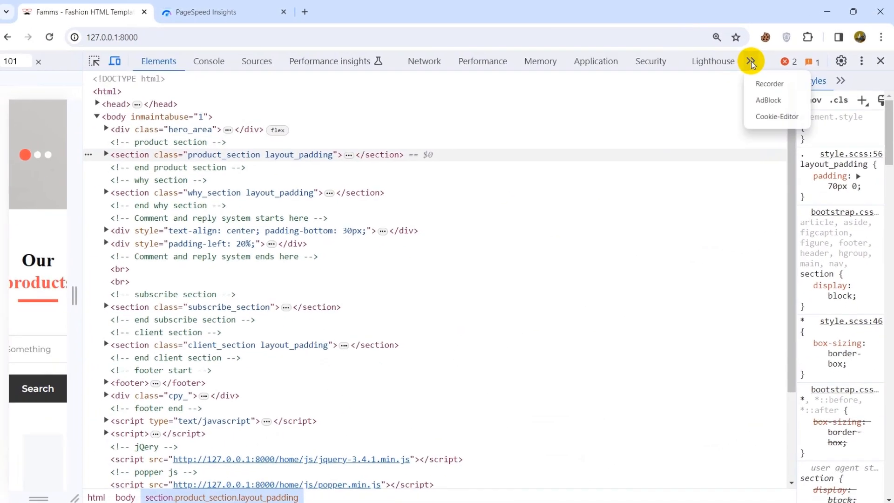
click(702, 62)
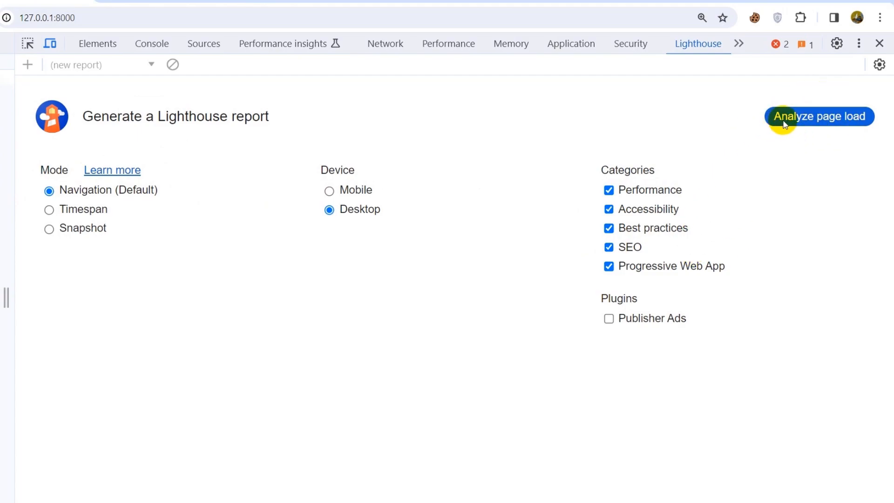
click(820, 120)
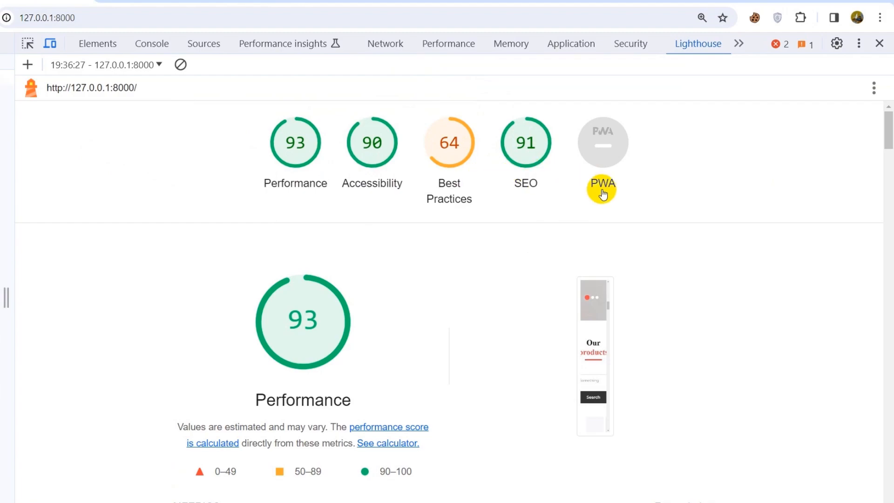
Examine the report's category scores and the three score ranges of the Performance legend.
scroll(498, 223, down, 1)
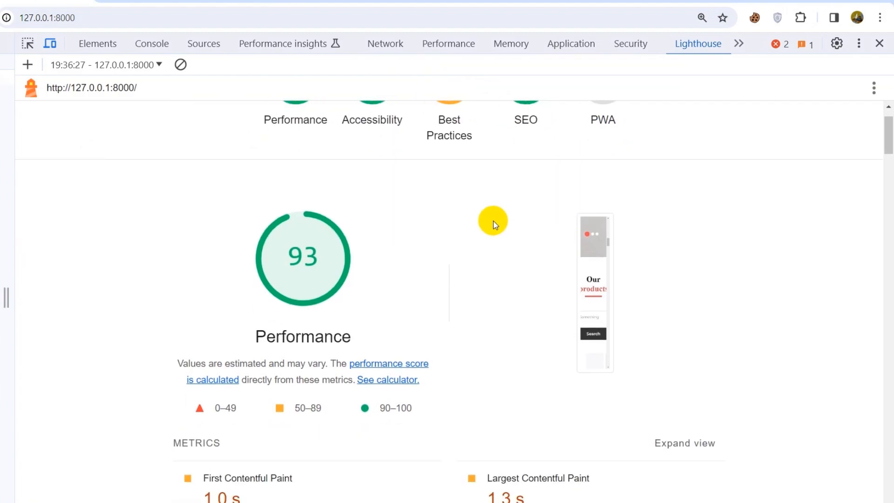
scroll(493, 220, up, 1)
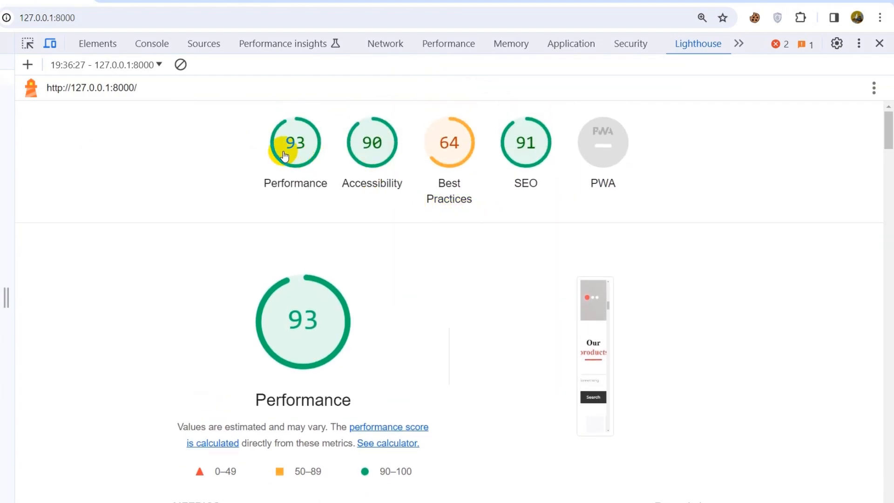
scroll(376, 219, down, 1)
scroll(376, 217, down, 1)
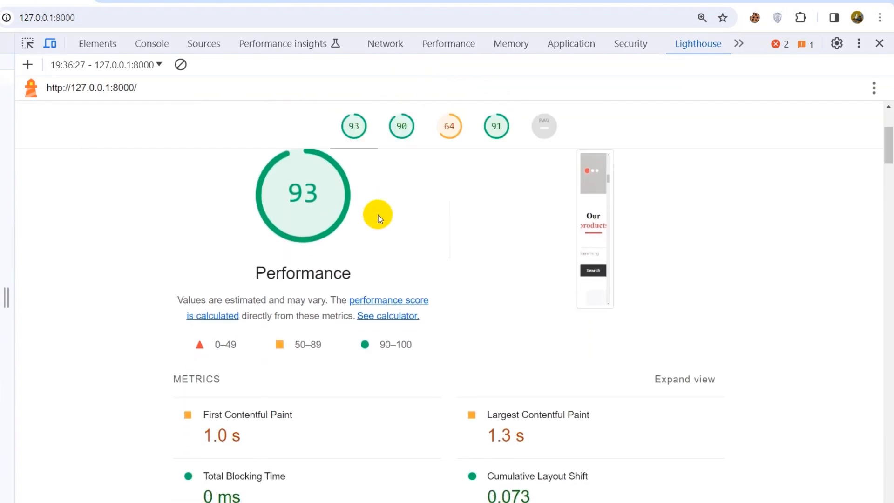
drag(226, 349, 232, 348)
scroll(245, 332, up, 1)
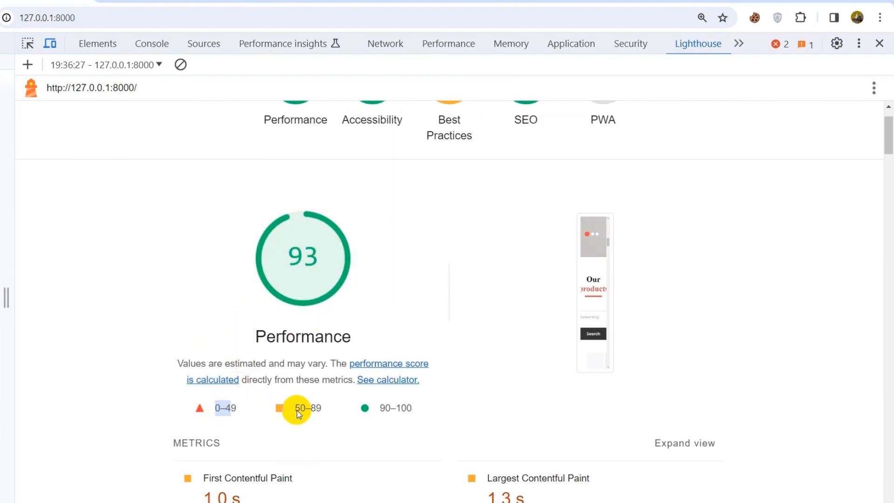
drag(297, 408, 322, 408)
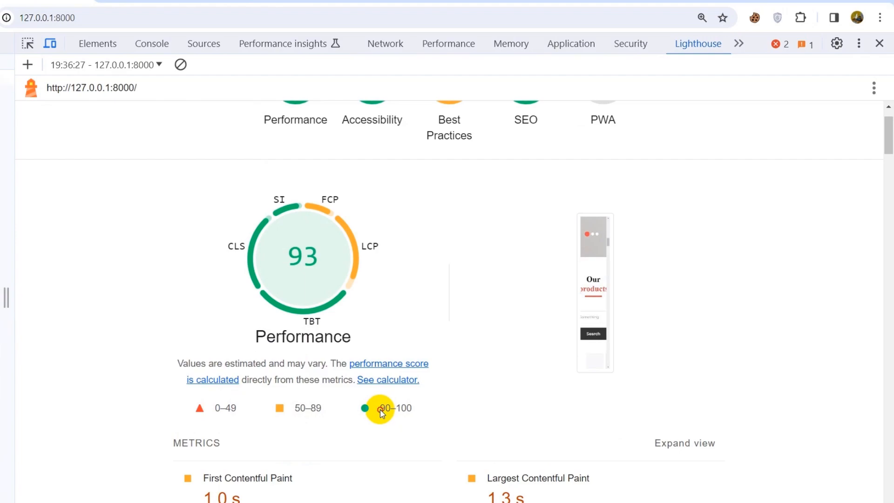
drag(380, 409, 431, 409)
click(446, 381)
Examine the First Contentful Paint and Largest Contentful Paint metrics and their times in the Performance section.
scroll(446, 379, down, 2)
scroll(446, 373, down, 3)
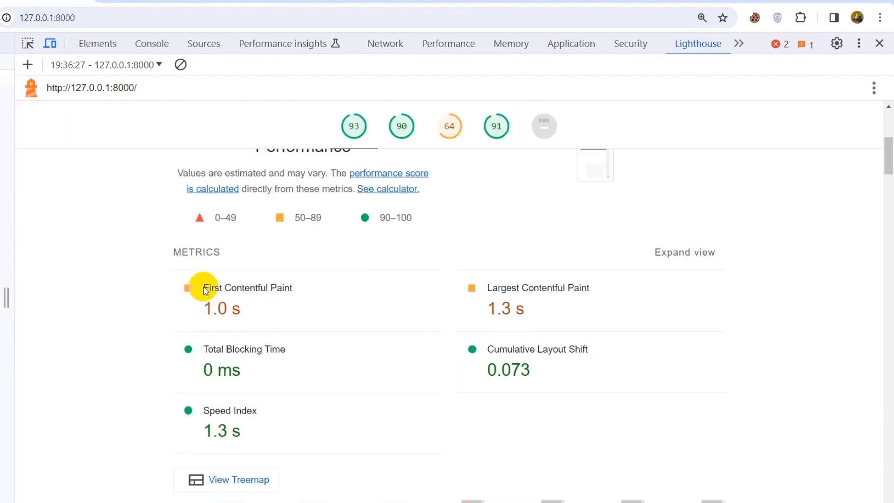
drag(205, 289, 304, 292)
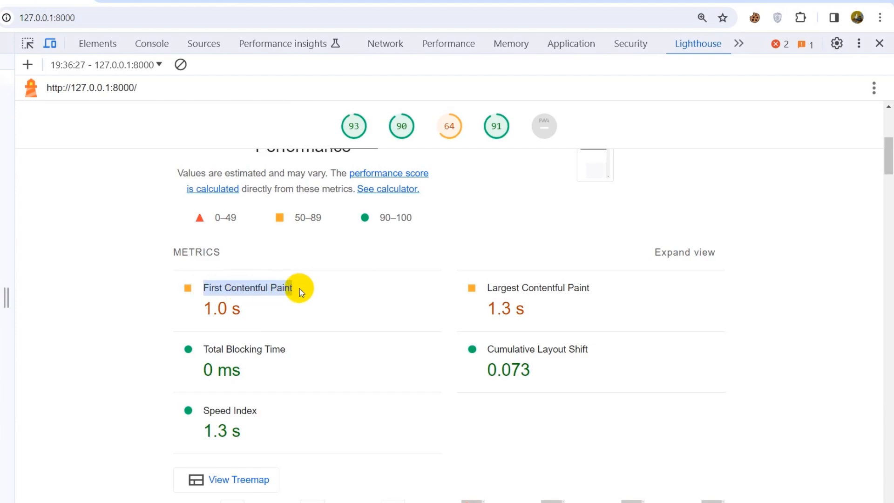
click(303, 291)
drag(526, 286, 625, 284)
click(608, 289)
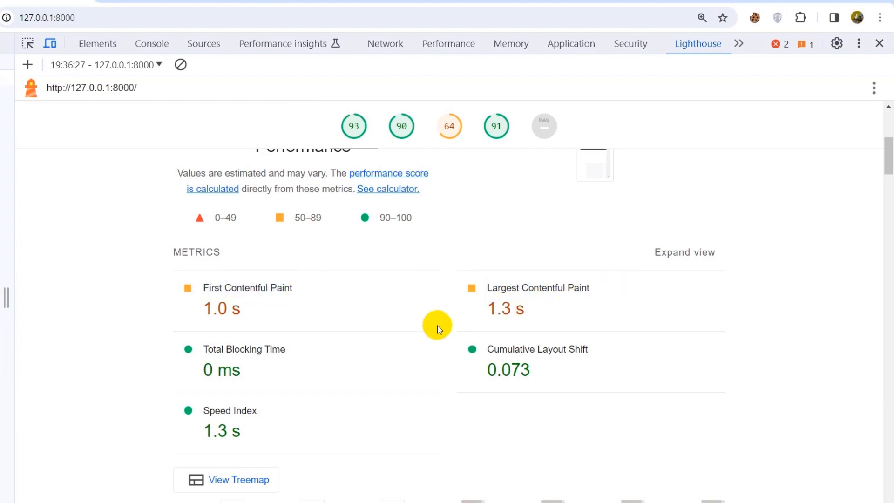
scroll(326, 344, up, 1)
drag(203, 351, 293, 351)
drag(487, 352, 594, 347)
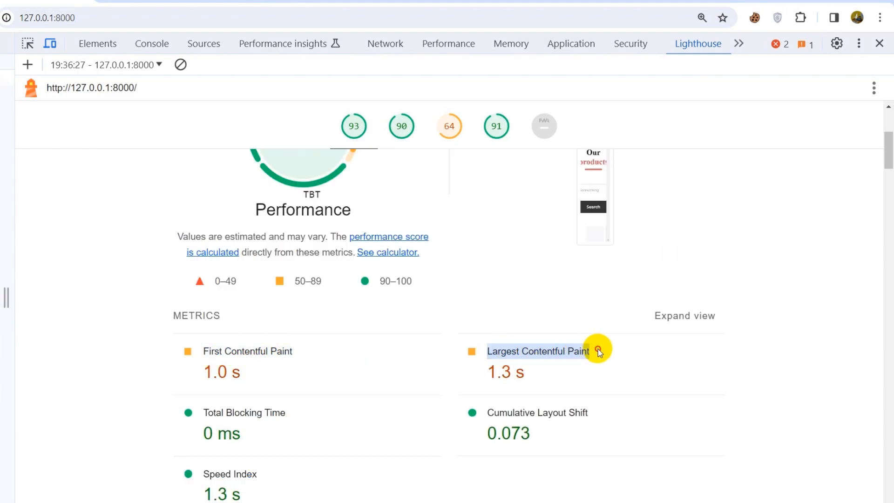
drag(200, 369, 237, 372)
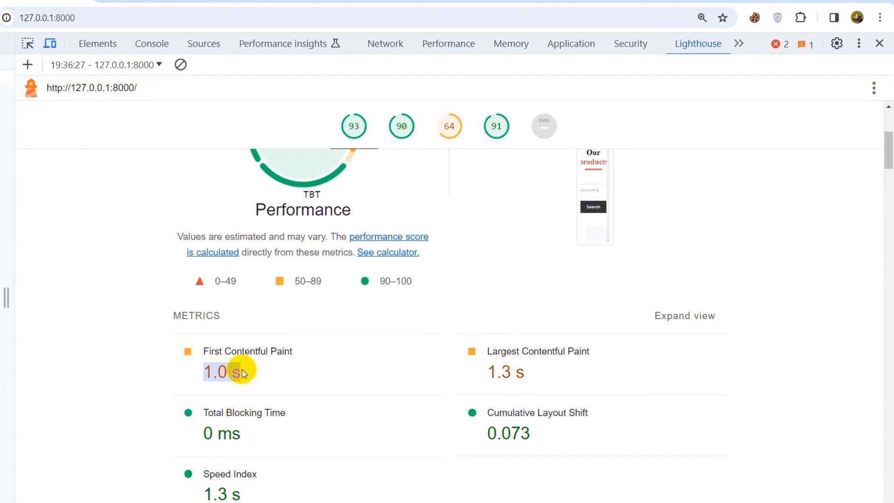
click(261, 371)
drag(482, 369, 528, 373)
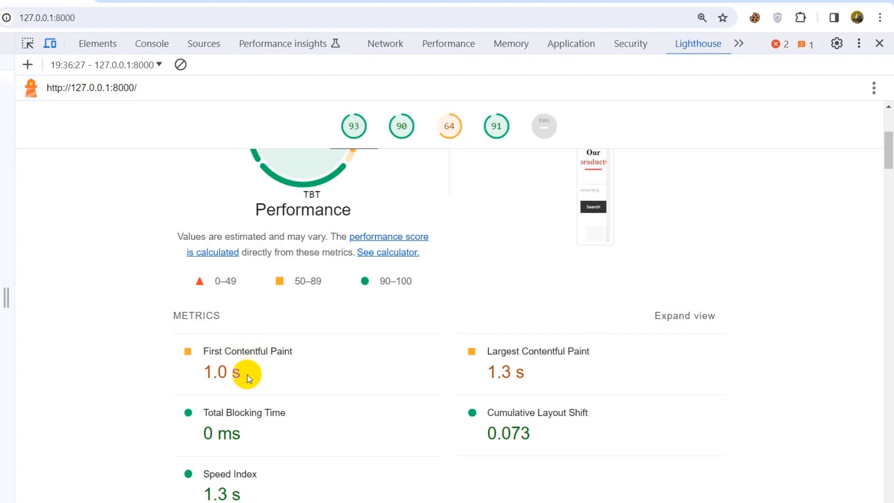
Open 127.0.0.1:8000 in a new browser tab.
click(299, 15)
text(1)
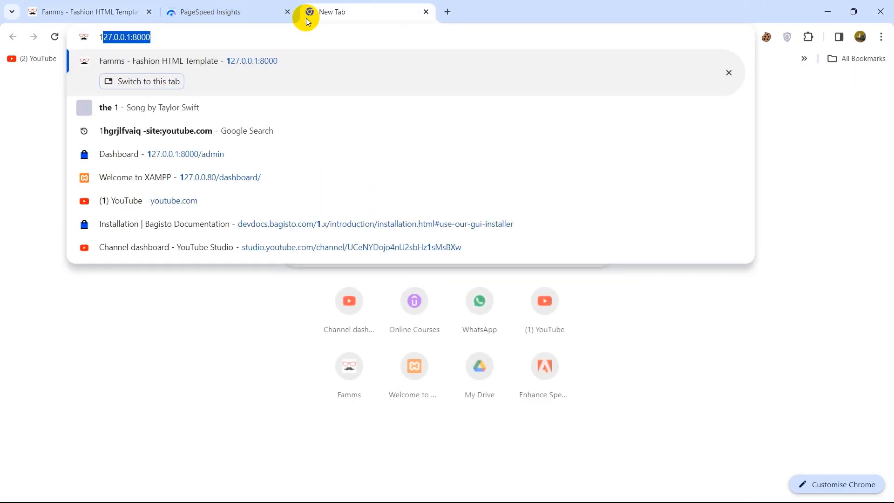
key(Return)
Compare the Lighthouse metrics with the live home page, viewing it from the banner through the products section.
scroll(372, 205, down, 2)
key(ctrl+1)
scroll(407, 312, down, 4)
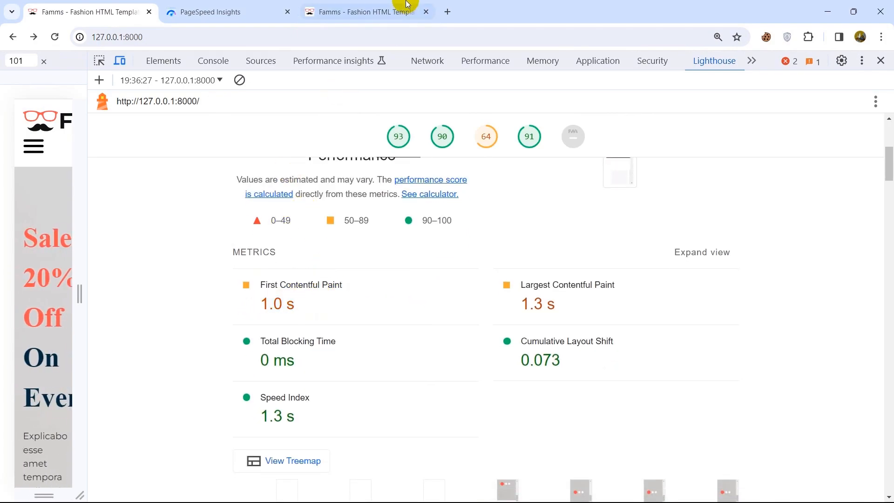
click(366, 10)
scroll(574, 196, up, 3)
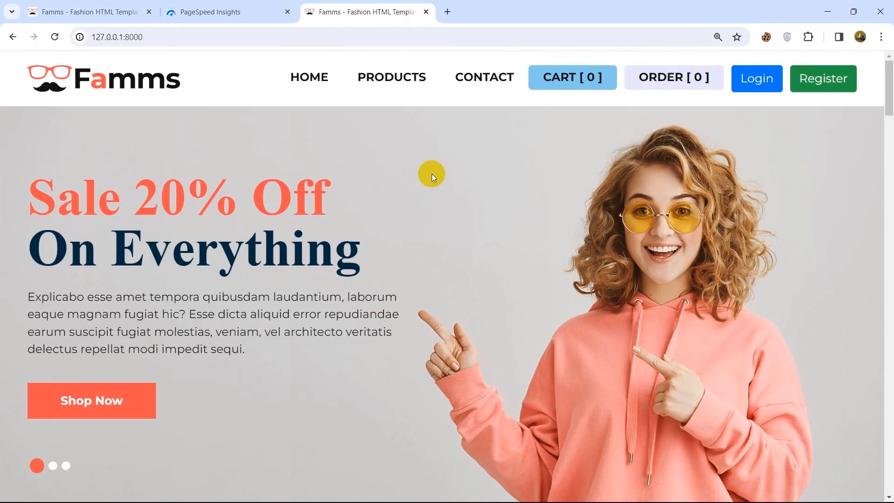
scroll(625, 151, down, 6)
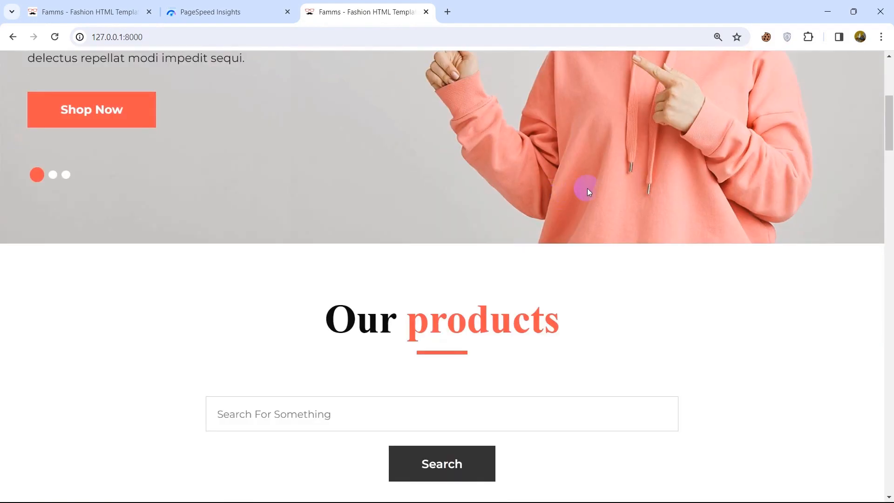
scroll(600, 188, down, 3)
scroll(680, 177, down, 4)
scroll(540, 180, up, 12)
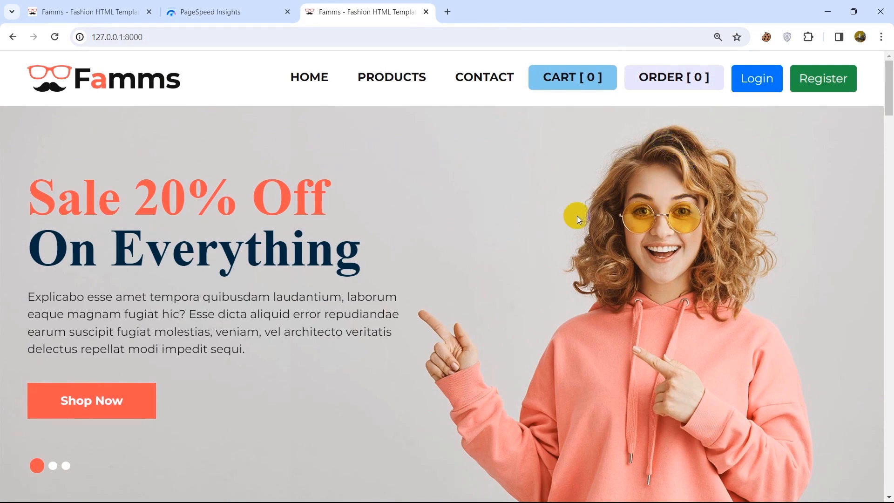
Return to the Lighthouse report and examine the Largest Contentful Paint metric.
click(128, 10)
scroll(502, 240, down, 1)
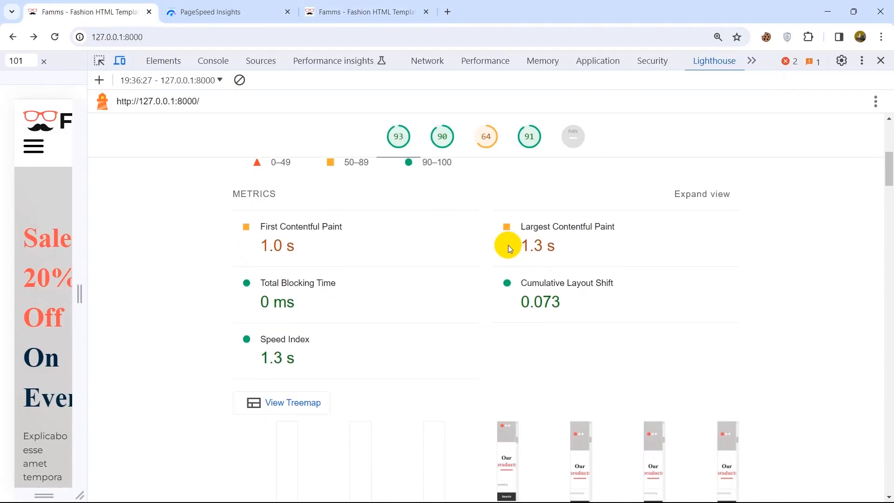
mouse_move(526, 250)
mouse_down()
mouse_move(602, 245)
mouse_move(597, 230)
mouse_up()
click(621, 228)
Look through the whole home page in the separate tab, down past the products and back to the banner.
click(379, 9)
scroll(888, 272, down, 5)
scroll(887, 279, down, 15)
scroll(886, 288, up, 11)
scroll(887, 295, down, 12)
scroll(886, 299, up, 15)
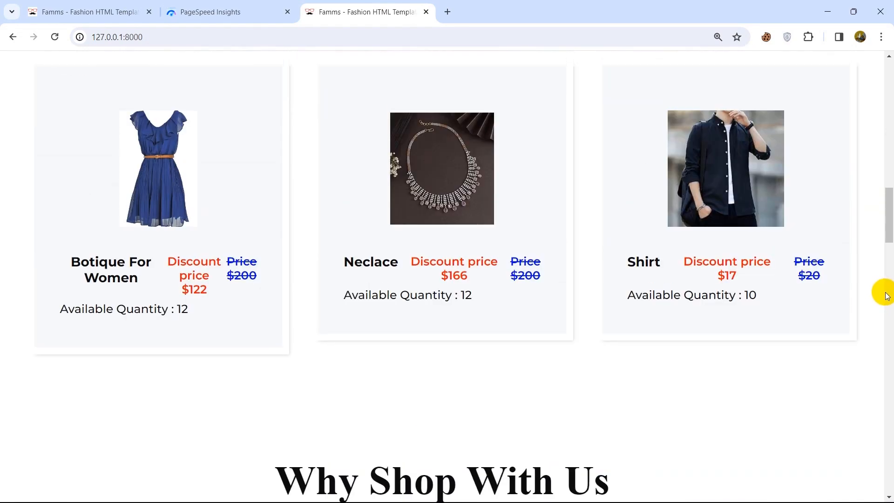
scroll(664, 214, down, 1)
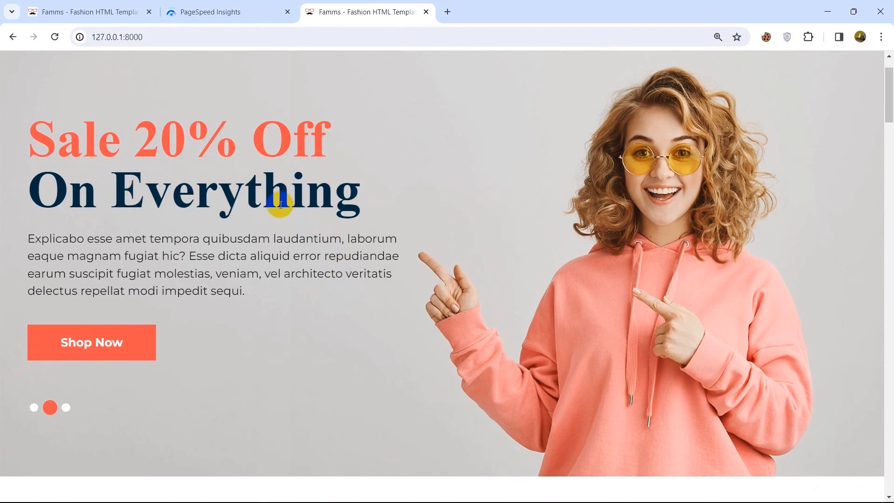
Go back to the Lighthouse report and check both contentful paint metrics against the score ranges.
click(84, 12)
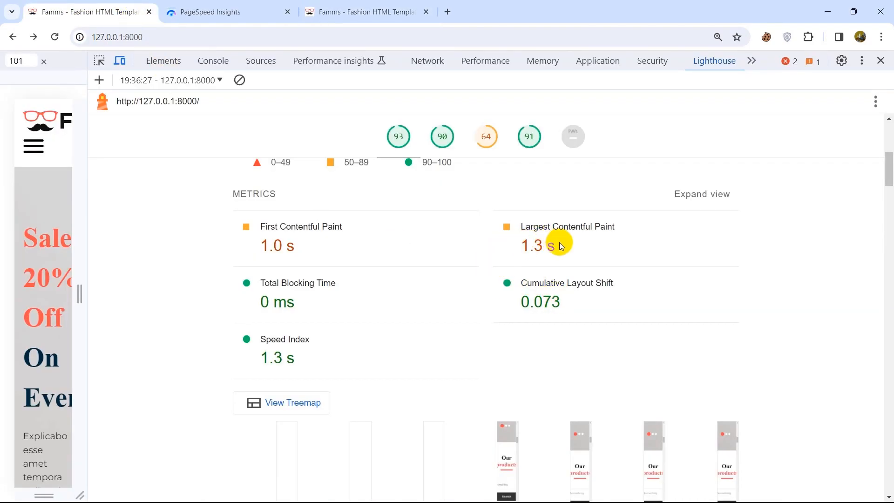
scroll(515, 247, up, 1)
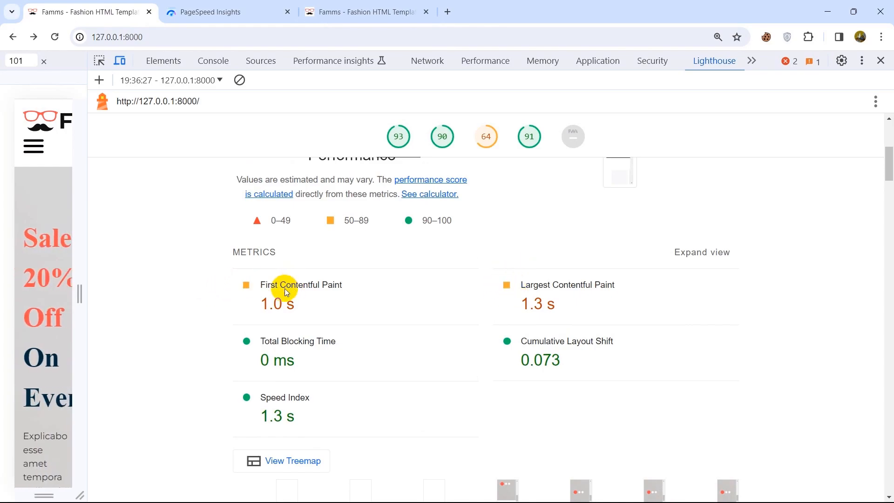
scroll(568, 369, up, 1)
drag(568, 369, 505, 361)
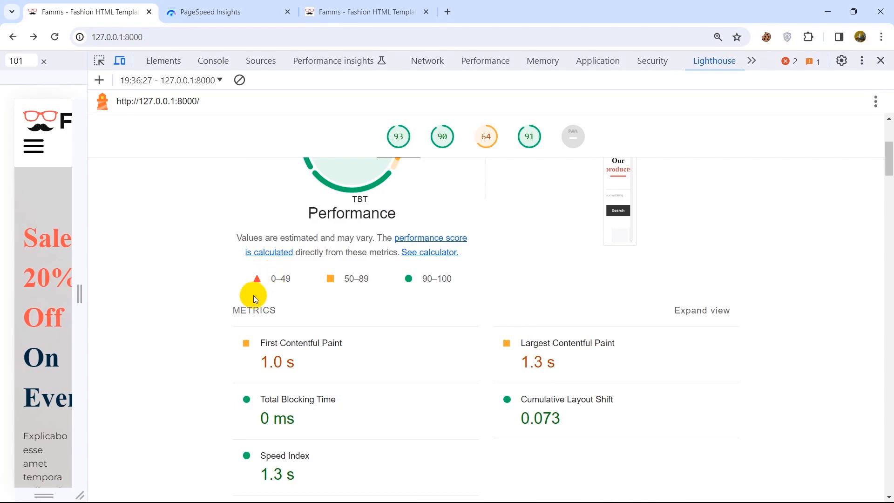
Examine the Total Blocking Time and Speed Index metrics, and skim the report below them.
scroll(267, 279, down, 3)
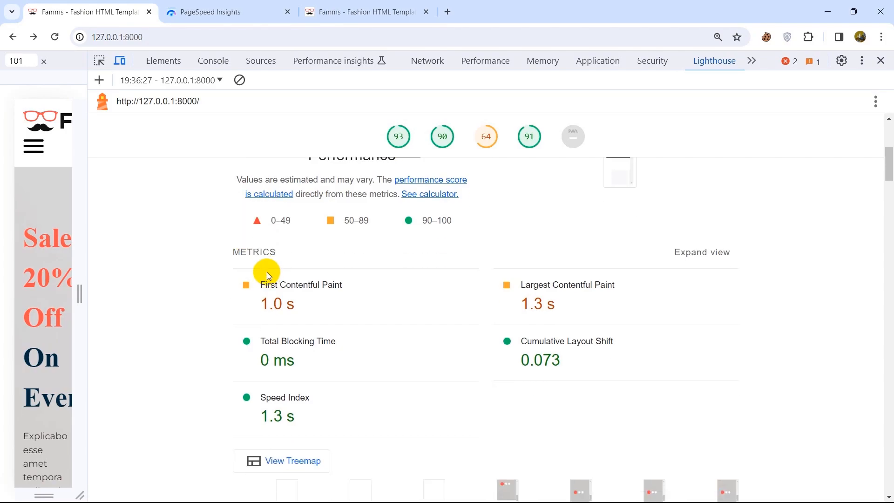
drag(259, 283, 334, 283)
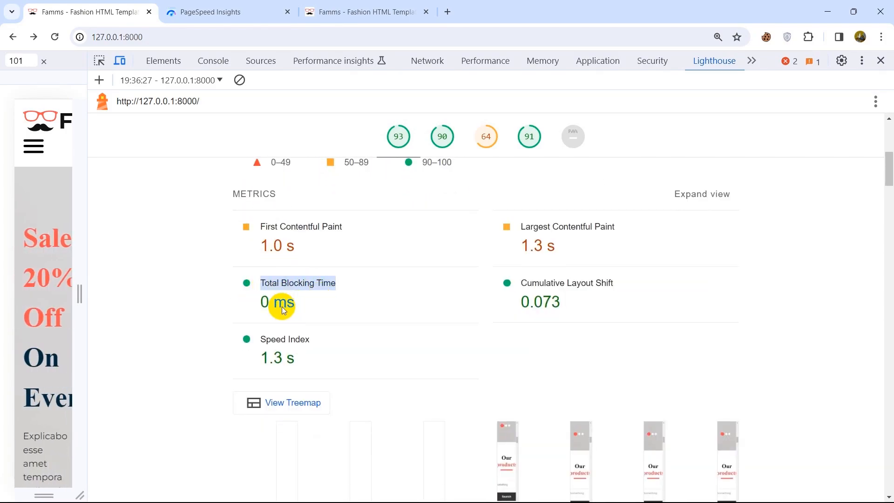
double_click(267, 357)
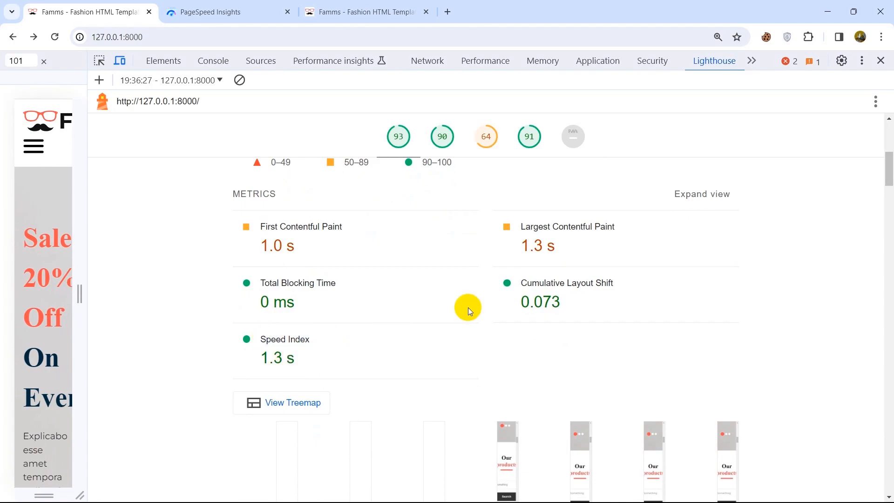
scroll(755, 261, down, 8)
scroll(773, 261, up, 10)
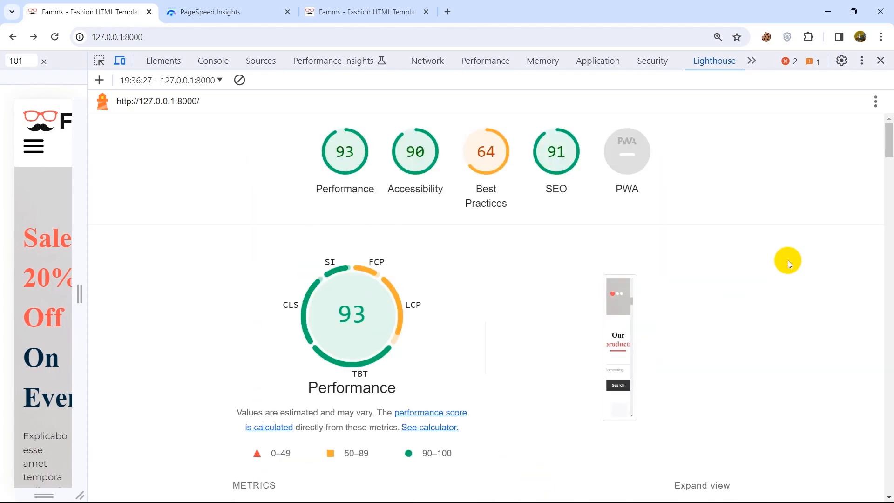
Open the Best Practices section of the Lighthouse report and check the audit about not using HTTPS.
click(488, 152)
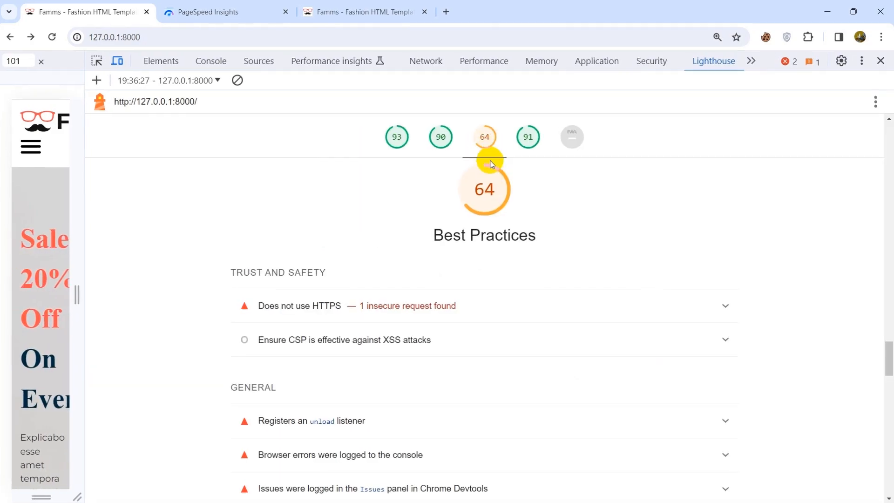
scroll(325, 260, up, 1)
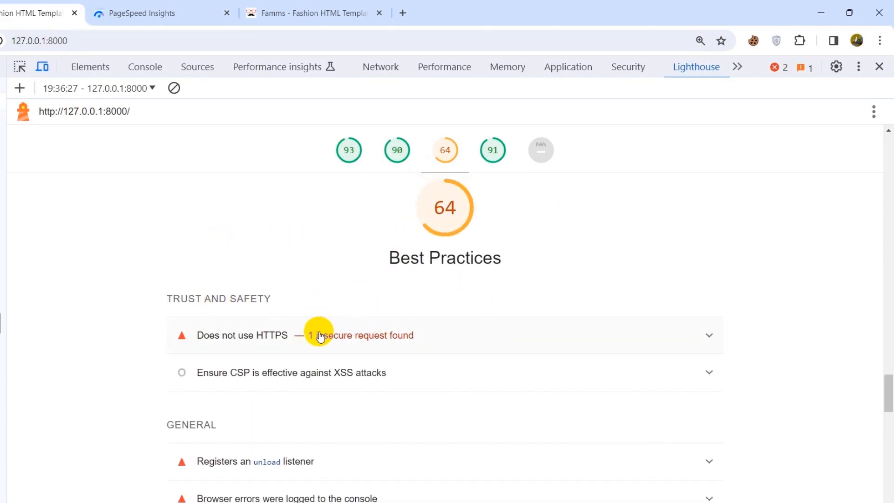
click(571, 343)
click(571, 343)
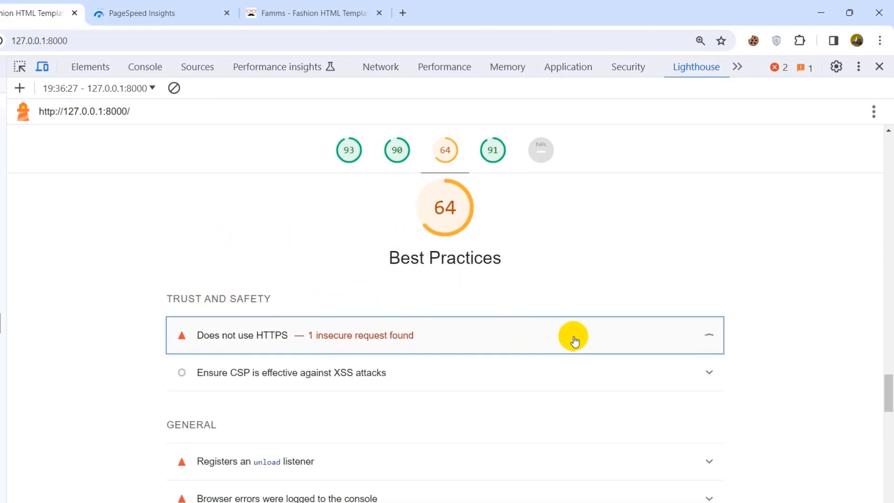
Read the details of the unload listener audit, collapse it, and skim the remaining general Best Practices audits.
scroll(383, 287, down, 3)
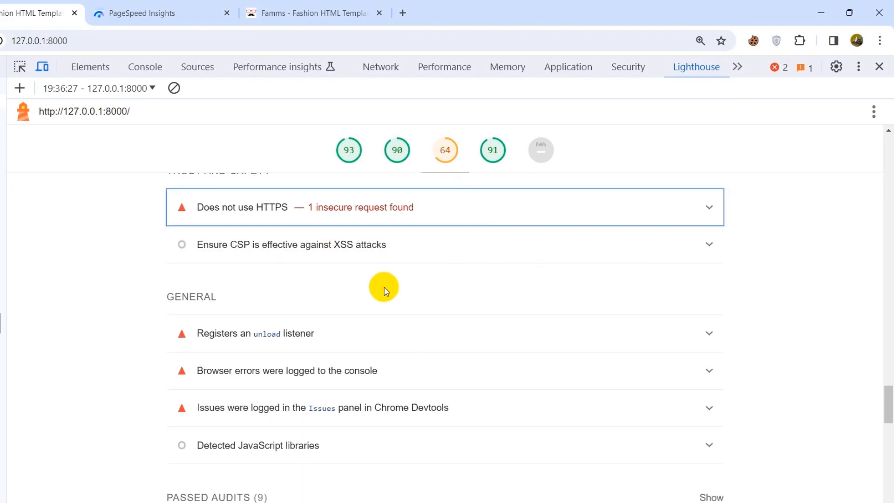
click(403, 329)
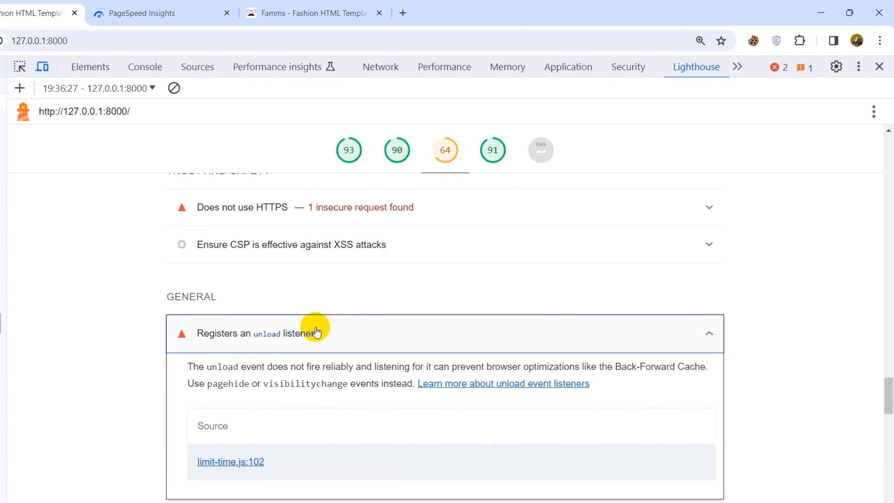
click(401, 331)
scroll(447, 312, down, 1)
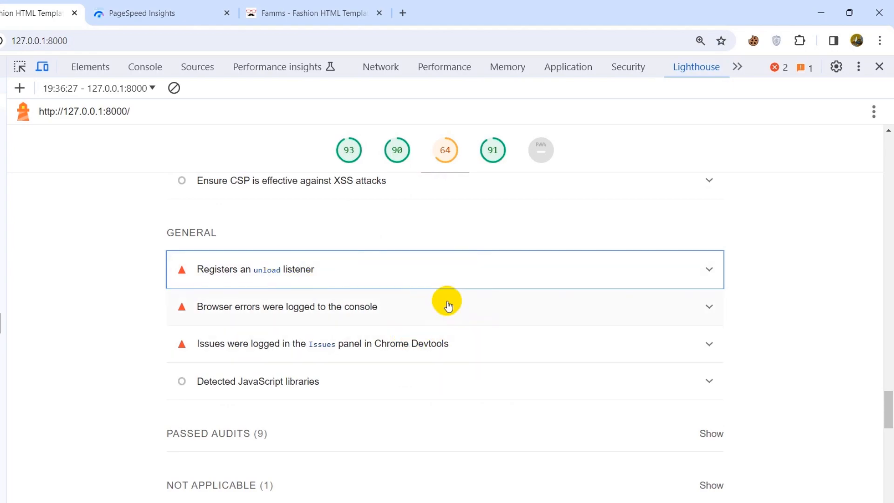
scroll(487, 305, down, 1)
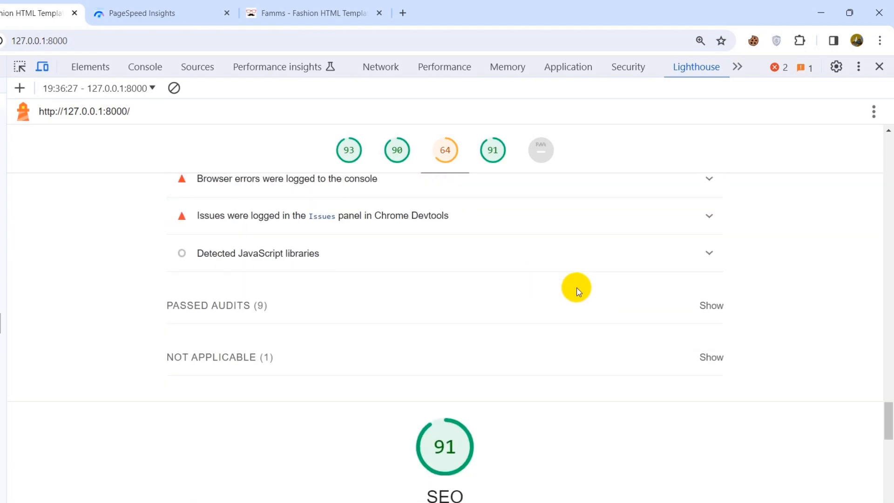
Examine the SEO section of the report, including its audit about the document's meta description.
scroll(582, 287, down, 10)
scroll(615, 296, up, 5)
scroll(512, 289, up, 2)
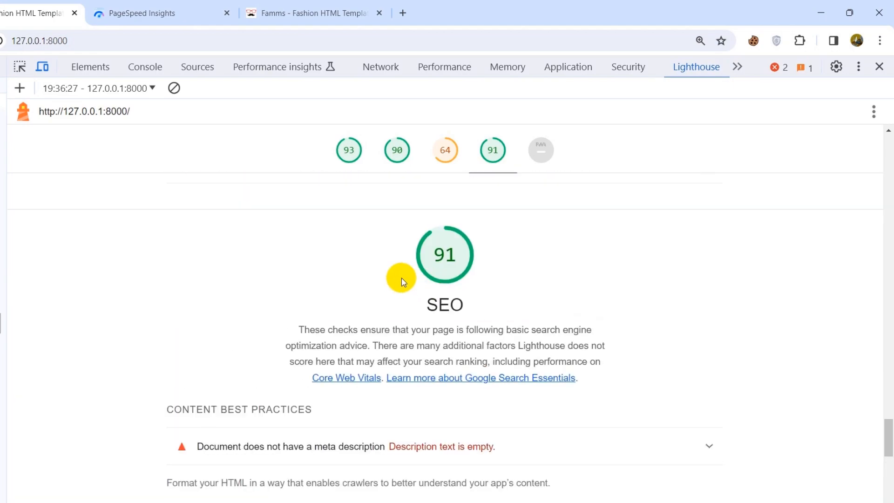
scroll(431, 272, down, 2)
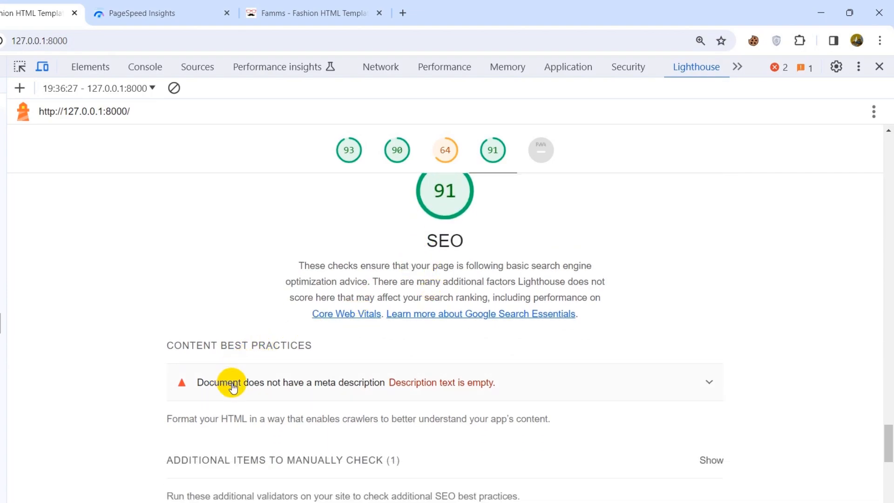
drag(298, 380, 533, 389)
Go back through the performance diagnostics to the metrics overview of the Lighthouse report.
scroll(797, 322, up, 20)
scroll(792, 334, up, 20)
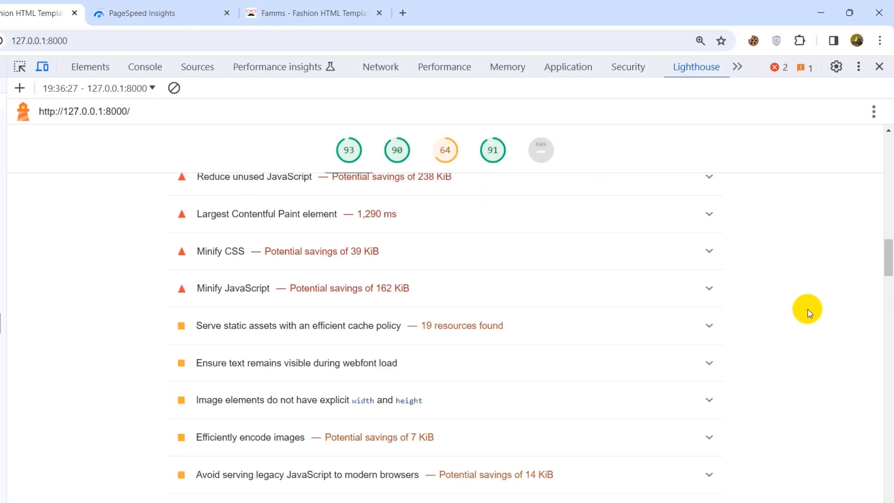
scroll(799, 303, down, 5)
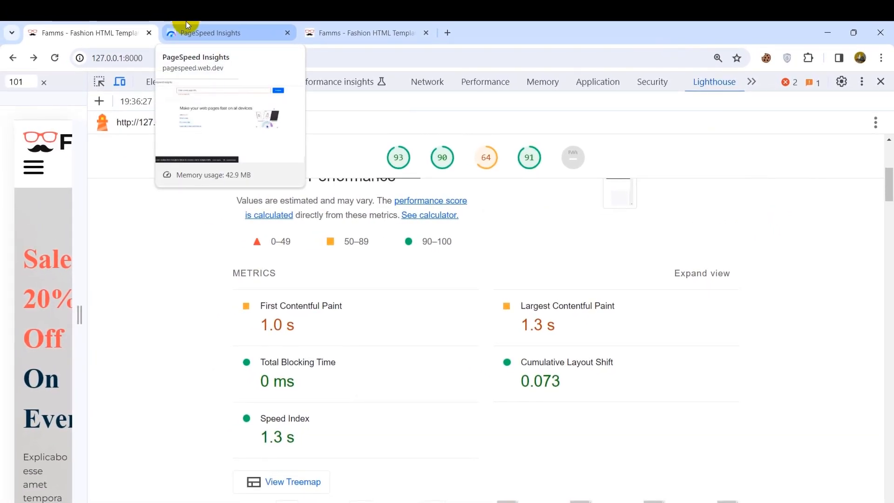
Switch to the PageSpeed Insights tab and check the site's address and its web page URL field.
click(185, 24)
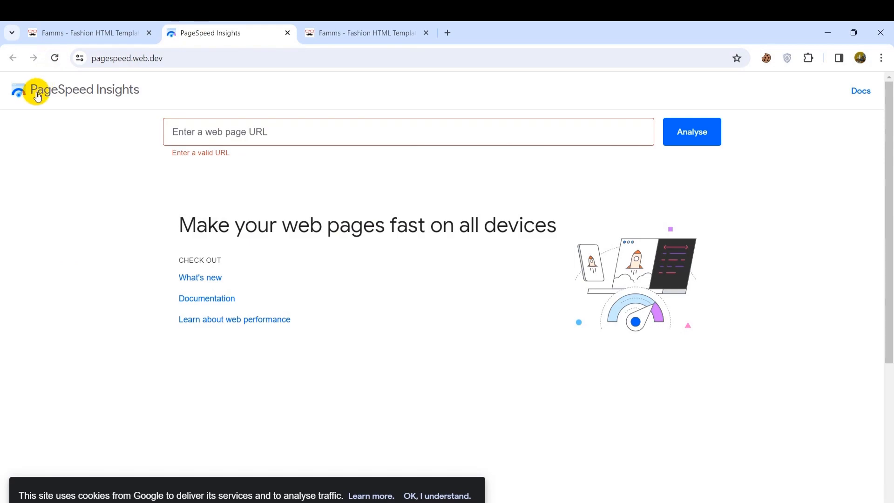
click(170, 57)
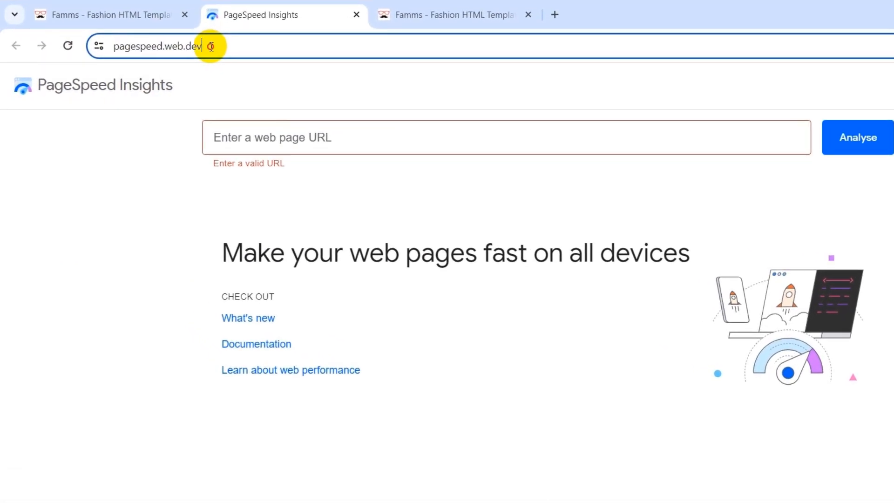
drag(211, 46, 119, 45)
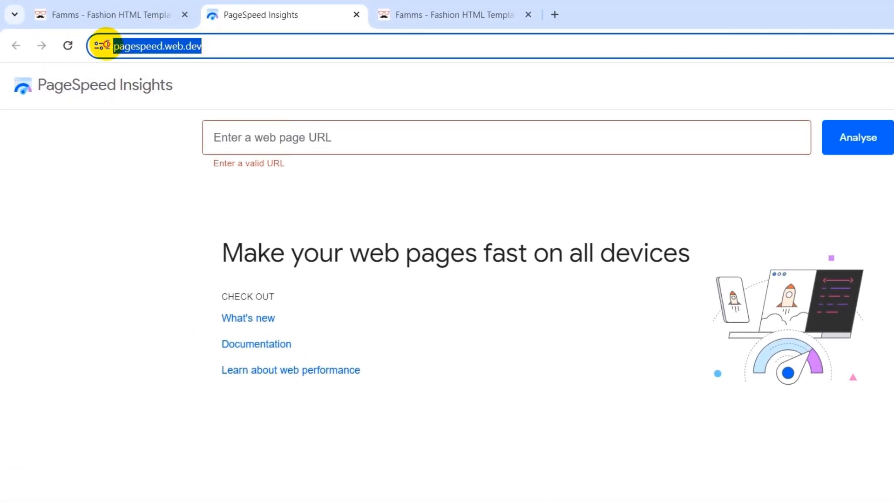
click(212, 46)
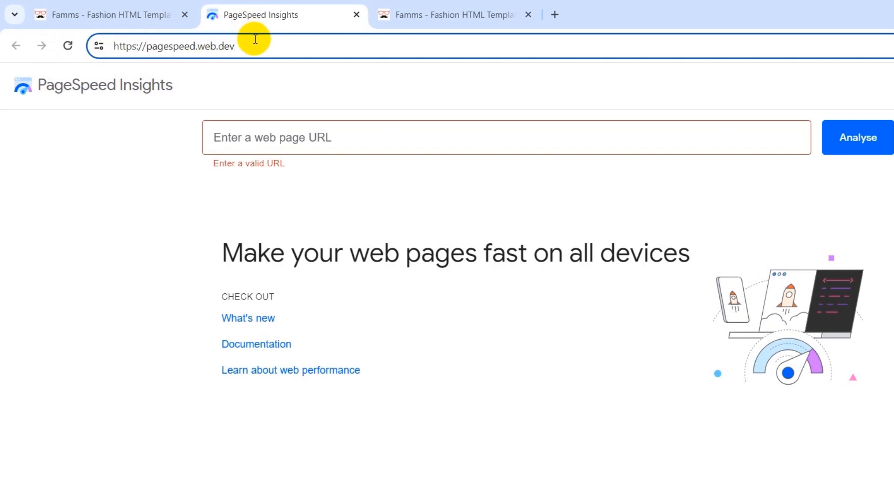
click(325, 132)
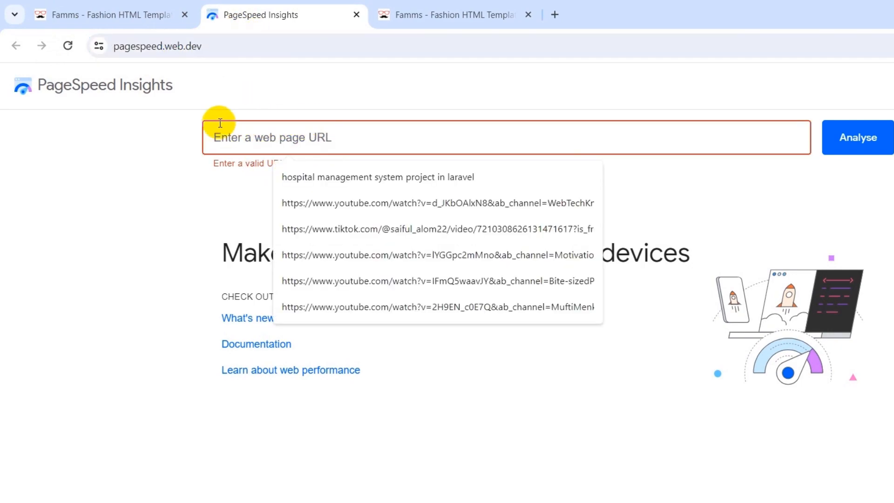
click(385, 92)
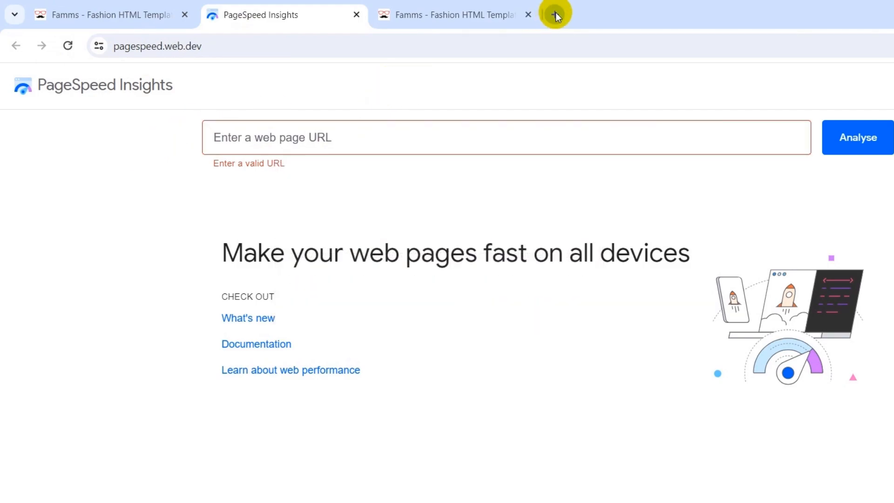
Search the web for laracasts in a new tab and open the Laracasts site in a separate tab.
click(556, 15)
text(lara)
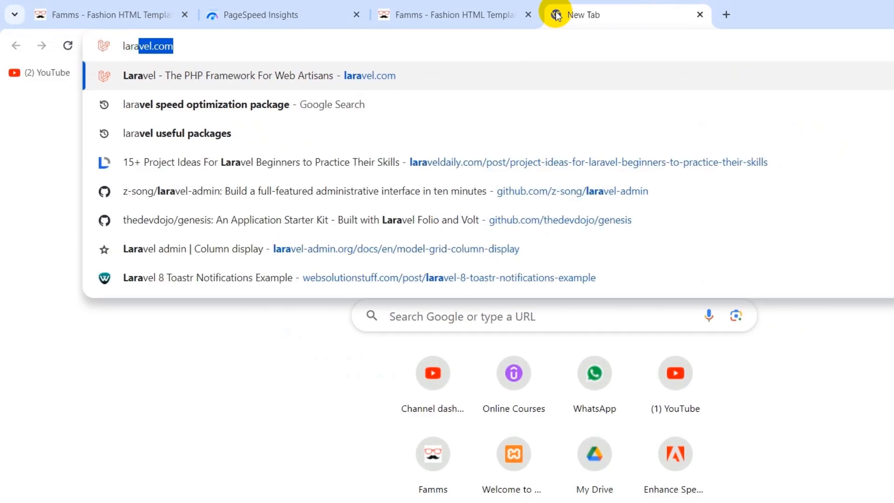
text(casr)
click(351, 109)
click(182, 247)
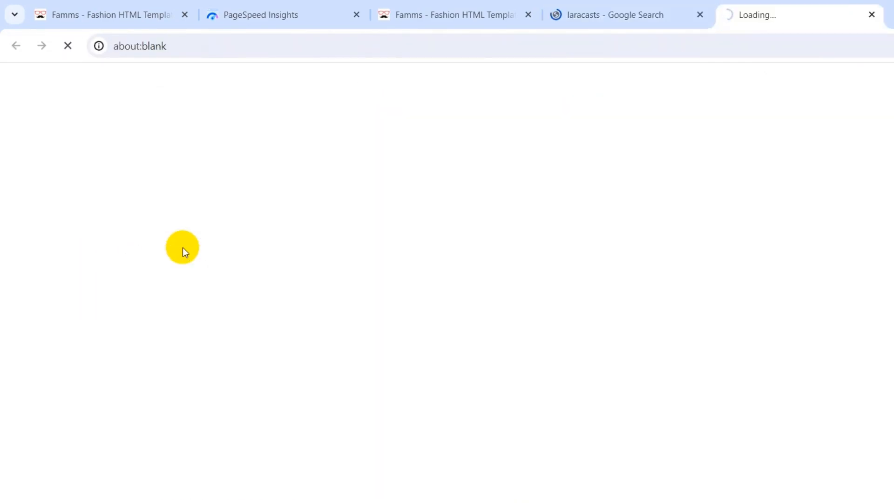
click(163, 46)
key(ctrl+c)
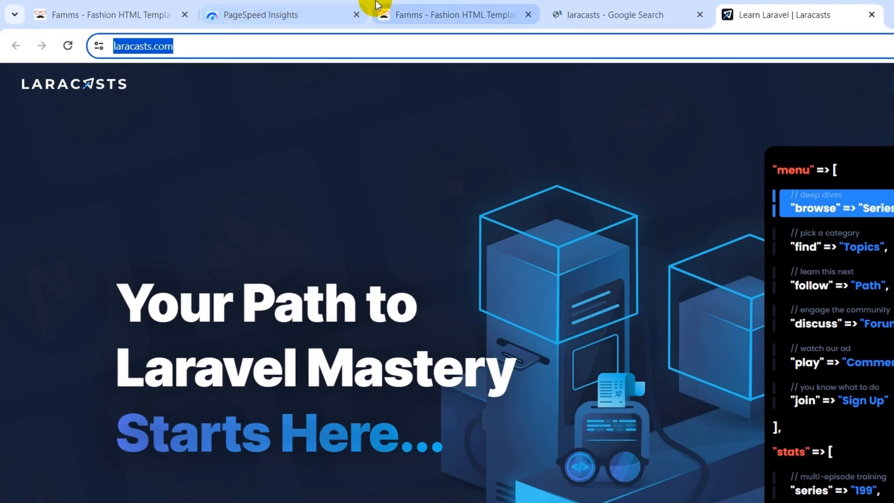
click(233, 9)
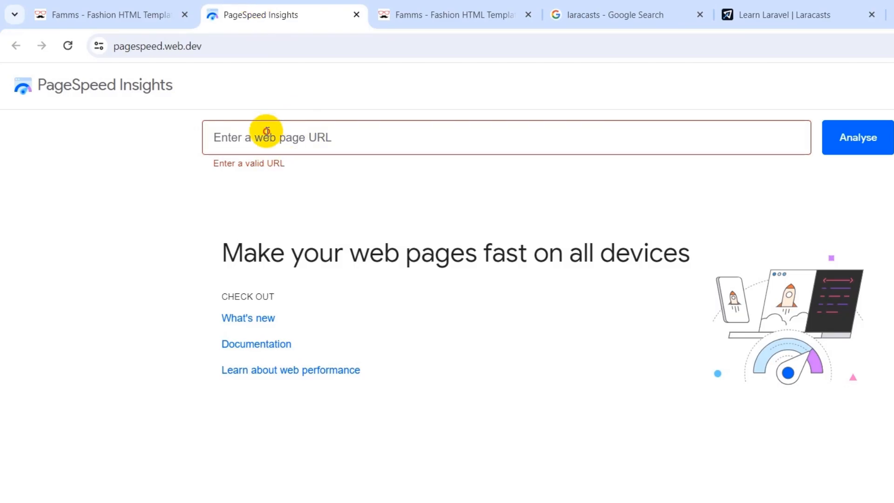
click(257, 131)
key(ctrl+v)
click(143, 146)
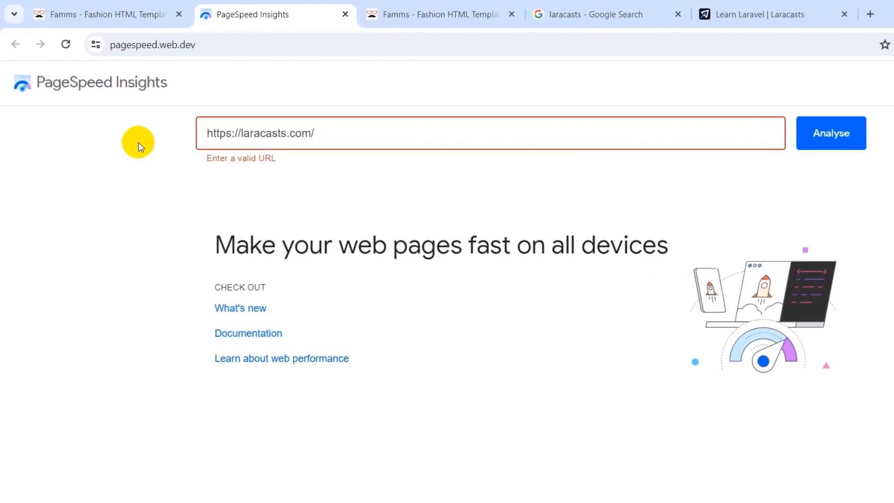
click(825, 139)
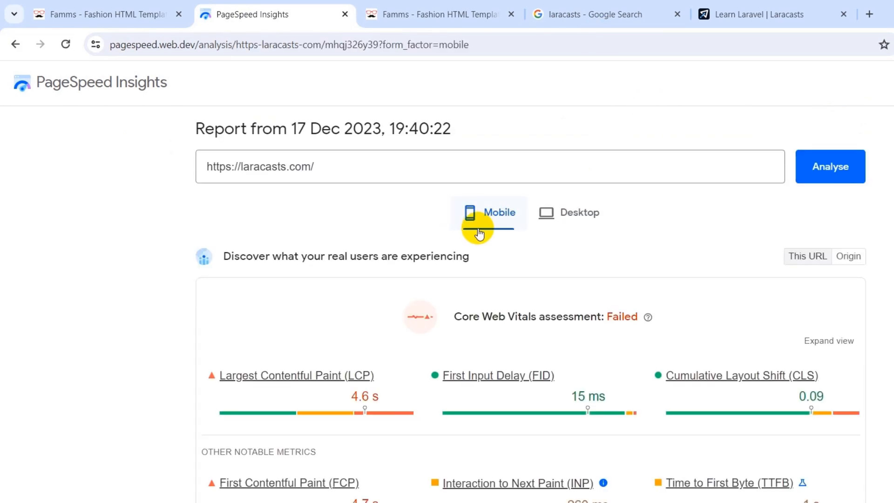
Review the mobile Core Web Vitals and other notable metrics for Laracasts.
scroll(470, 212, down, 2)
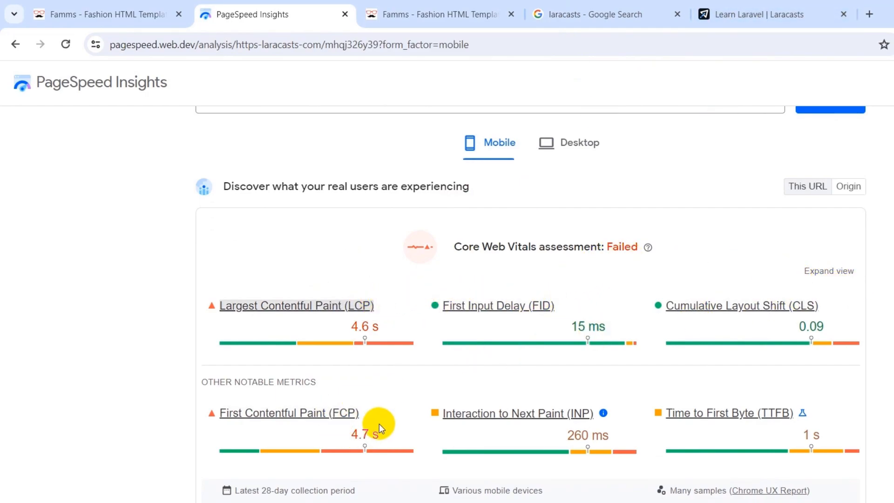
scroll(379, 419, down, 1)
scroll(398, 231, up, 3)
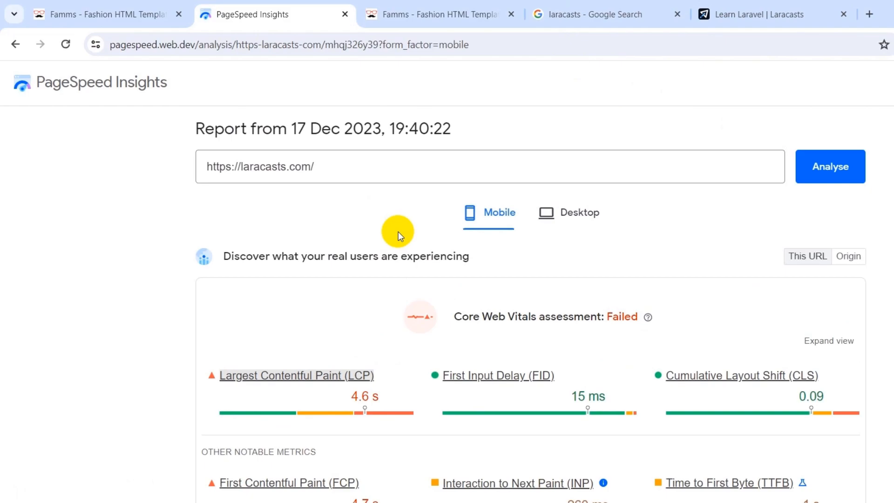
Show the desktop results for Laracasts and review the metrics down to the Diagnose performance issues section.
click(577, 214)
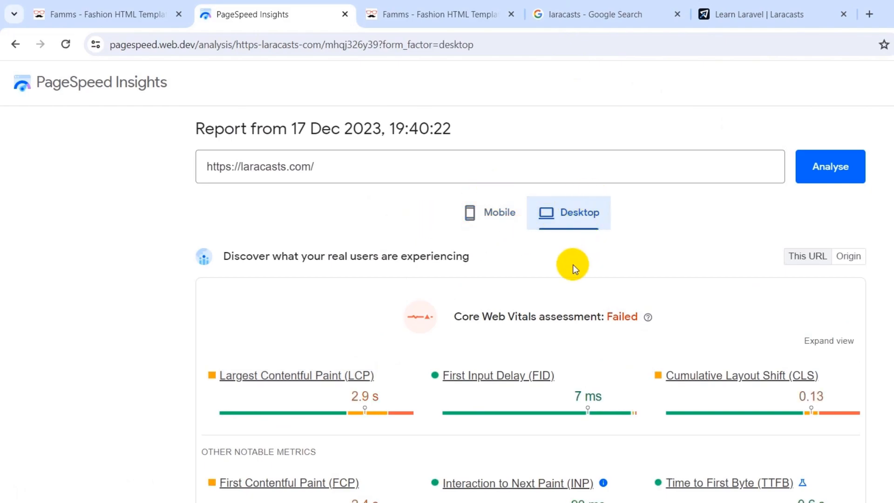
scroll(369, 288, down, 3)
scroll(741, 270, down, 5)
scroll(473, 322, up, 2)
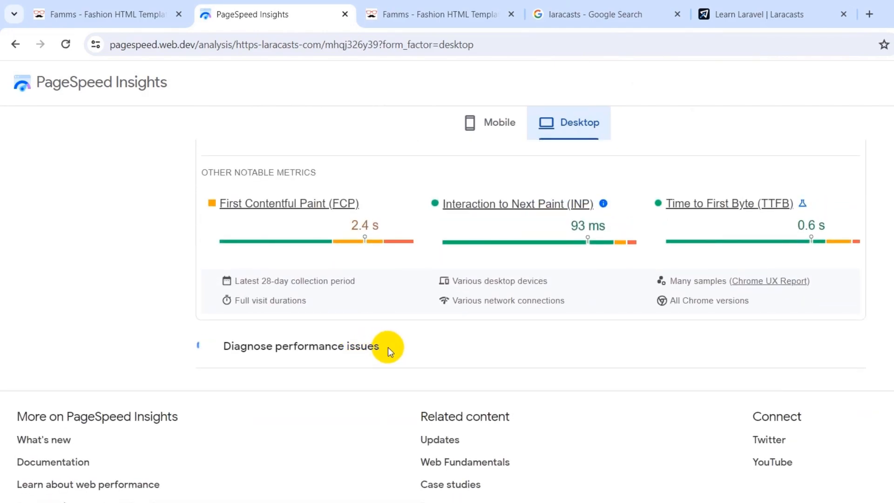
drag(385, 347, 221, 347)
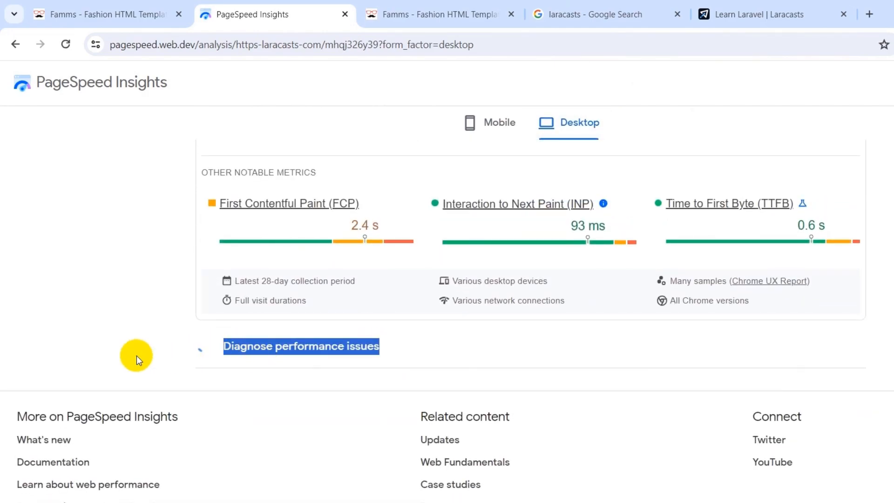
click(146, 344)
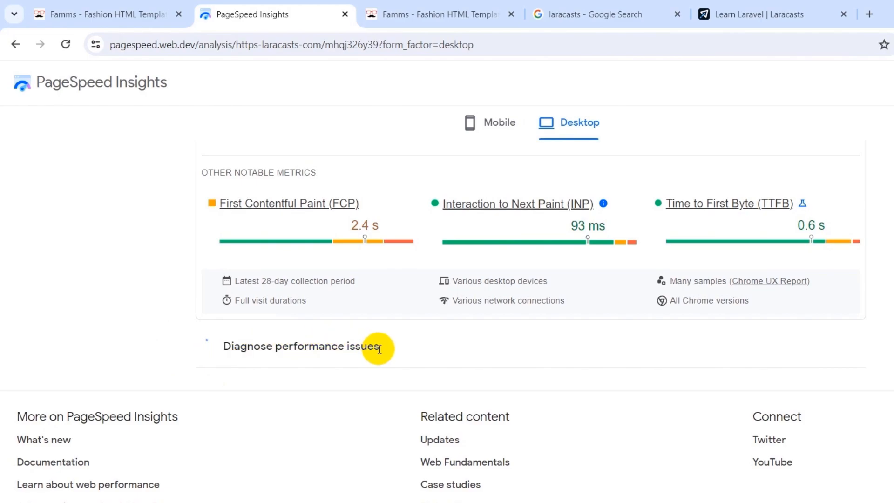
Glance at the Laracasts home page, then check the category scores in its desktop PageSpeed report.
click(742, 12)
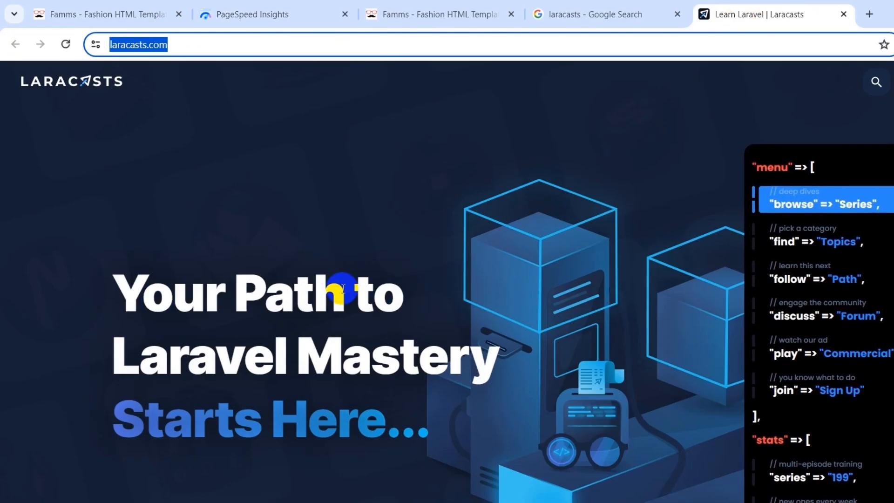
click(224, 13)
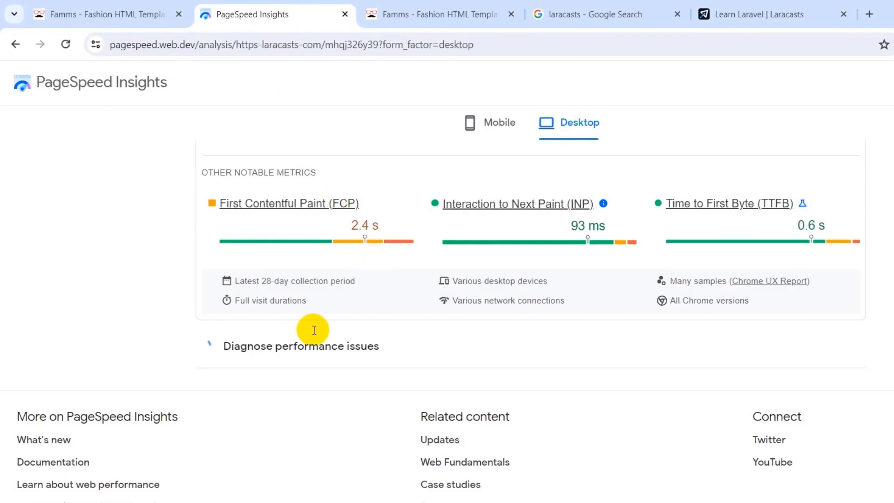
scroll(580, 322, down, 3)
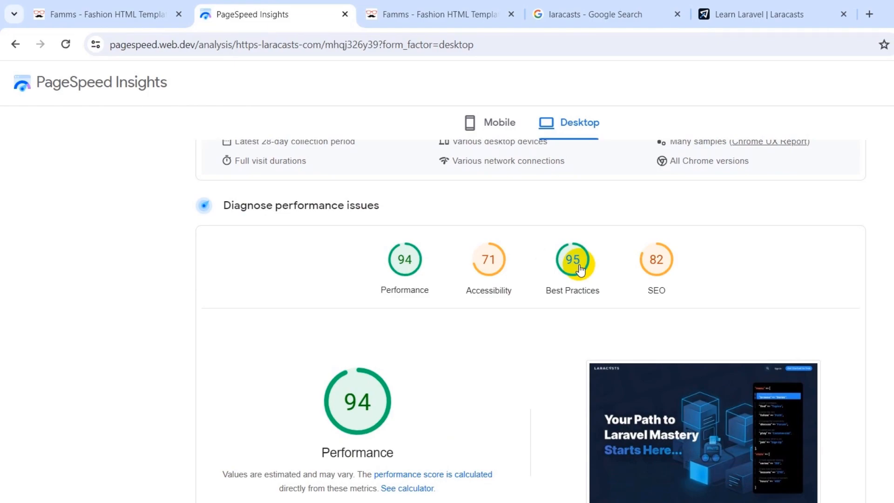
Open the Accessibility section and expand the audits on image alt attributes, form labels and link names, then return towards the performance diagnostics.
click(488, 260)
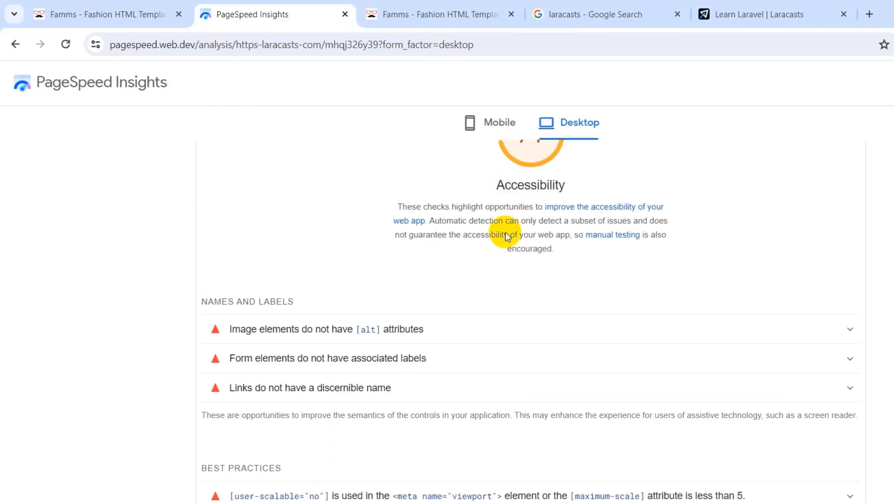
click(824, 326)
scroll(826, 367, down, 3)
click(824, 397)
scroll(825, 413, down, 3)
click(825, 443)
scroll(736, 347, down, 3)
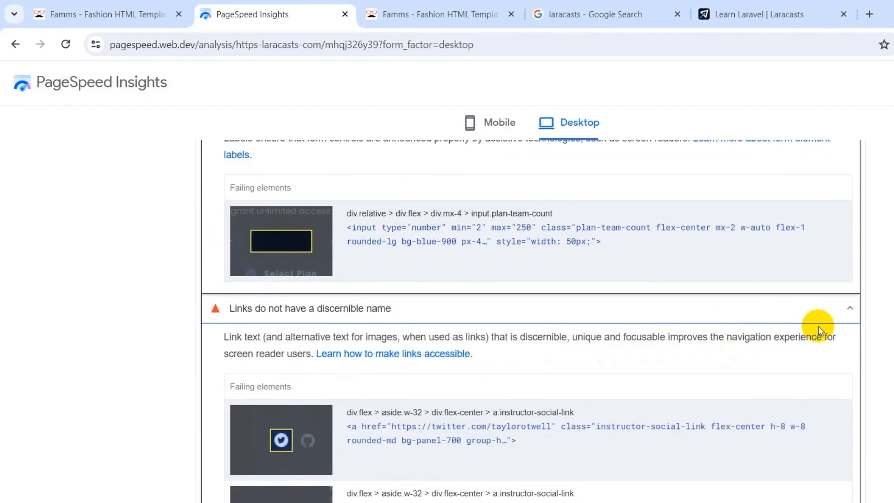
scroll(865, 349, up, 10)
scroll(892, 368, up, 15)
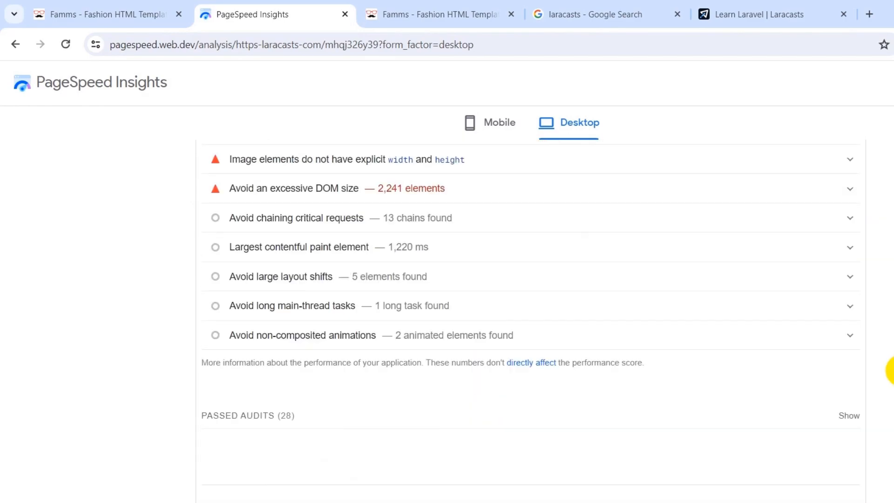
Open the SEO section of the Laracasts desktop report, inspect the audits on crawlable links and image alt attributes, and return to the report's start.
scroll(886, 354, down, 2)
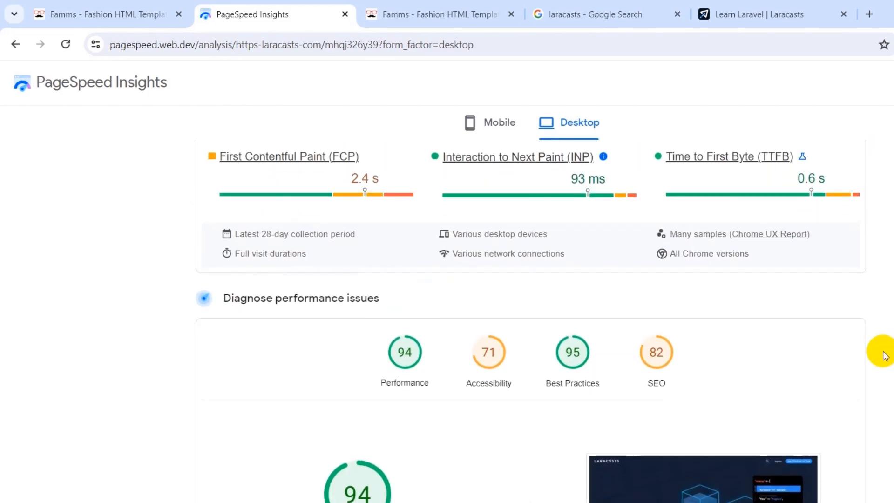
click(658, 352)
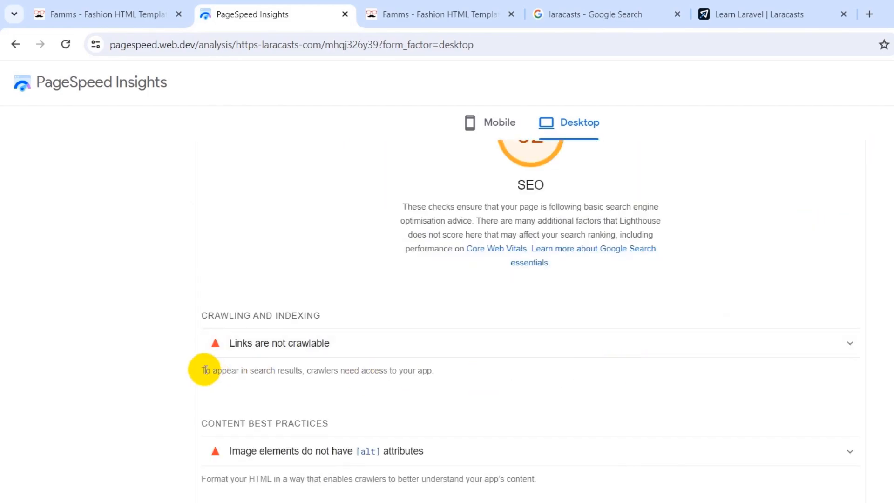
scroll(500, 378, down, 1)
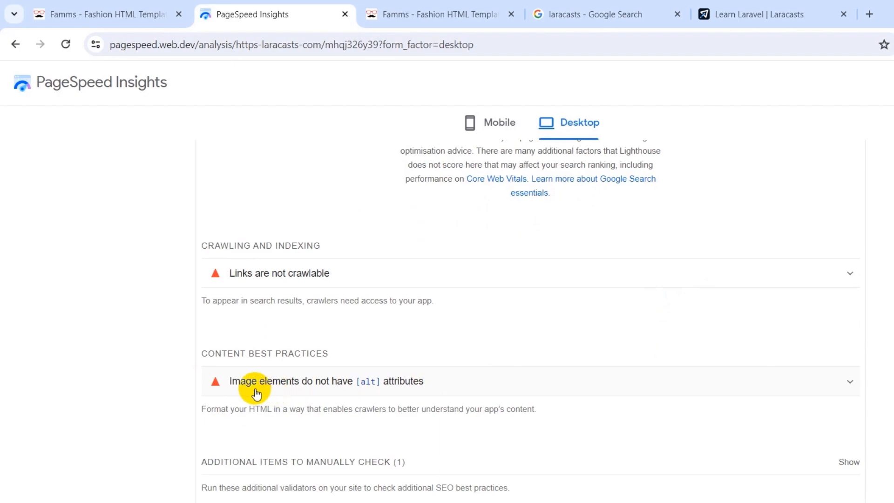
click(371, 383)
click(371, 382)
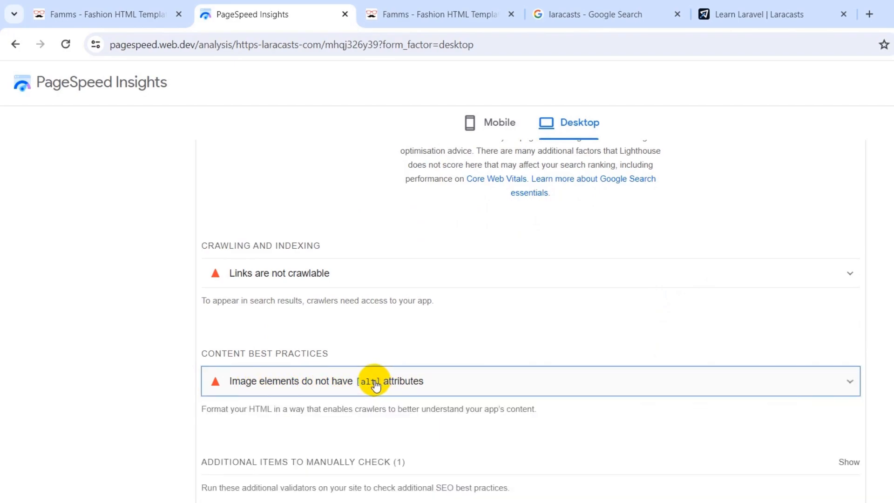
click(655, 390)
scroll(655, 389, down, 5)
scroll(538, 321, up, 15)
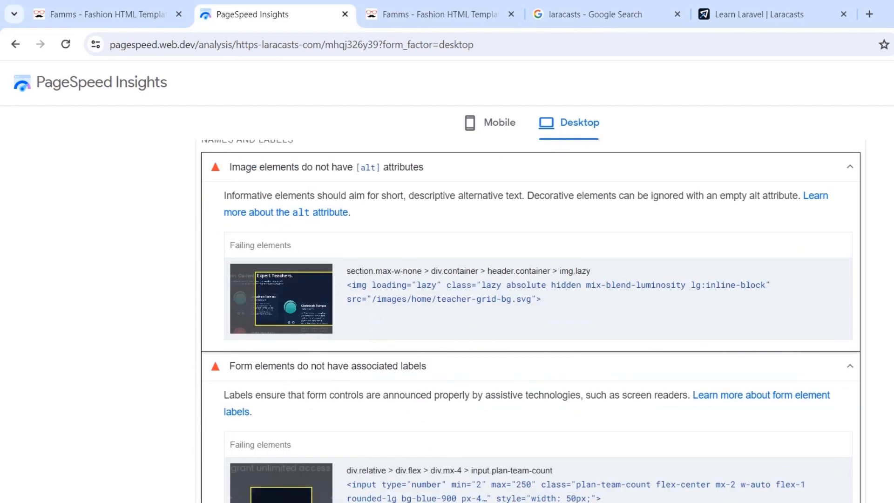
scroll(531, 303, up, 10)
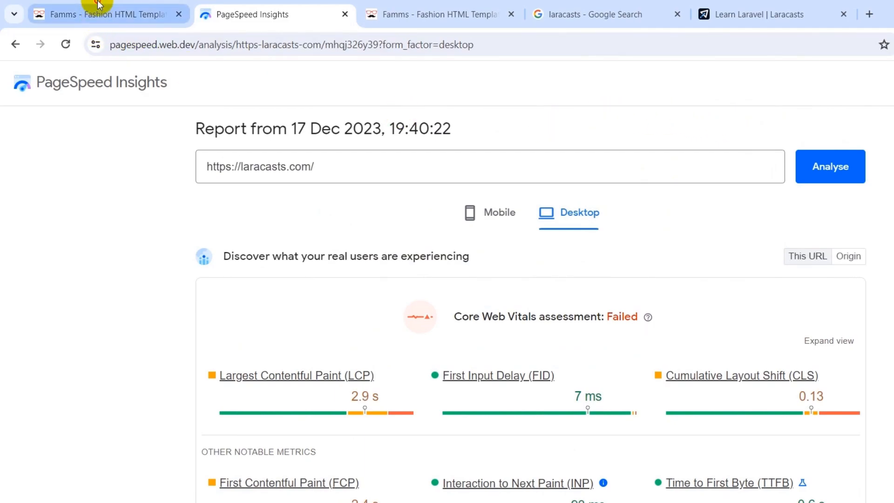
Glance at the local Famms Lighthouse report, switch back to PageSpeed Insights, and review the Laracasts desktop Core Web Vitals and performance metrics.
click(108, 14)
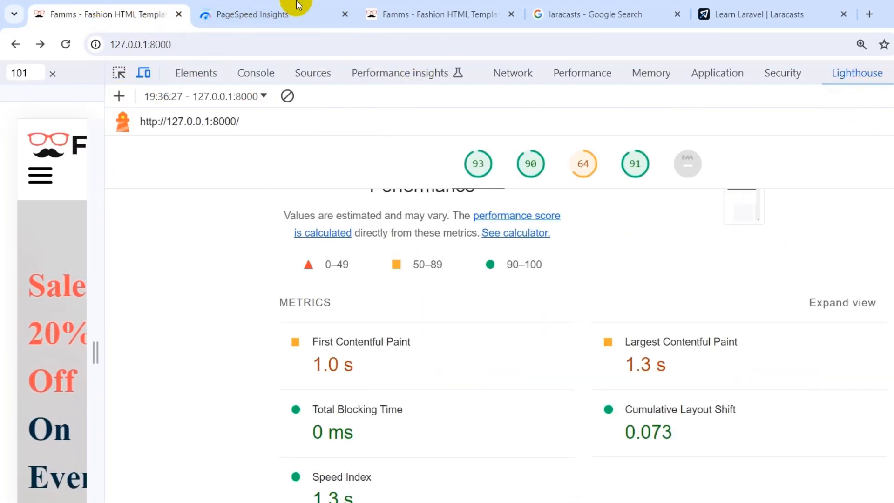
click(226, 16)
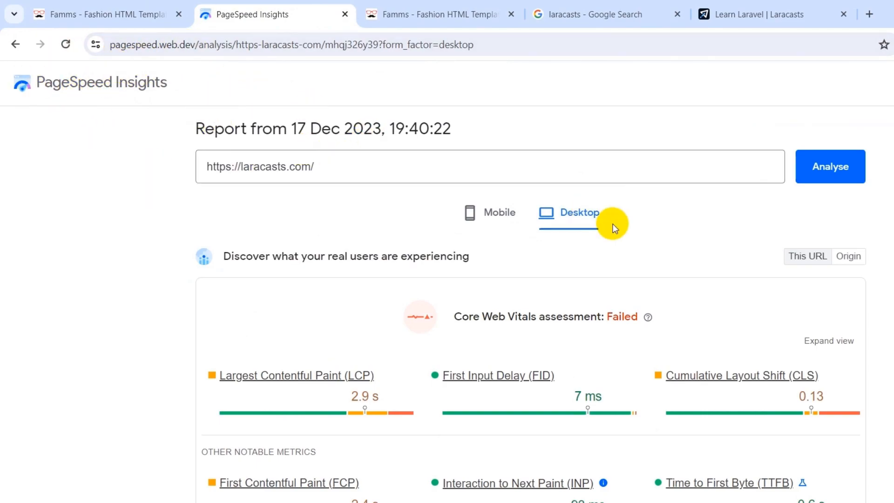
scroll(530, 303, down, 3)
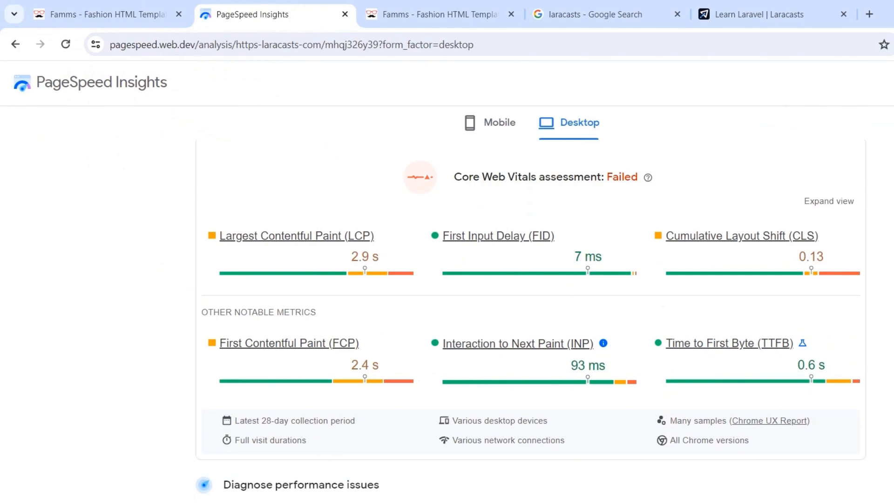
scroll(531, 321, down, 10)
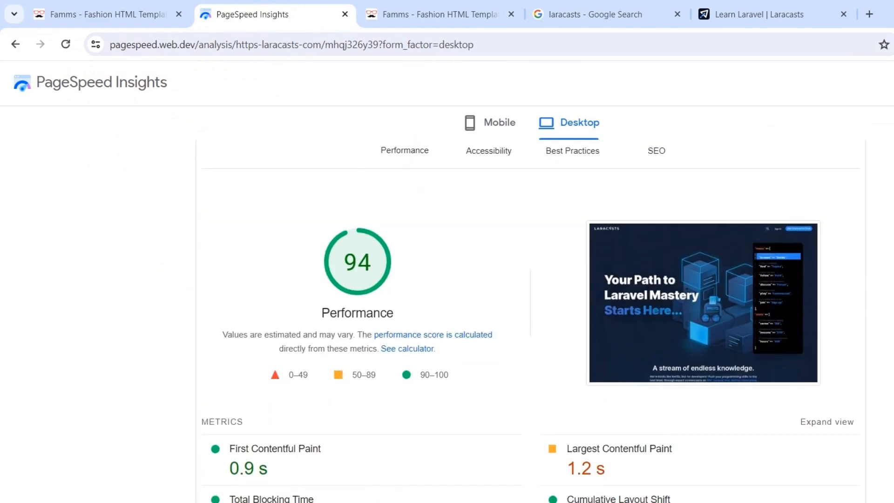
scroll(531, 321, down, 3)
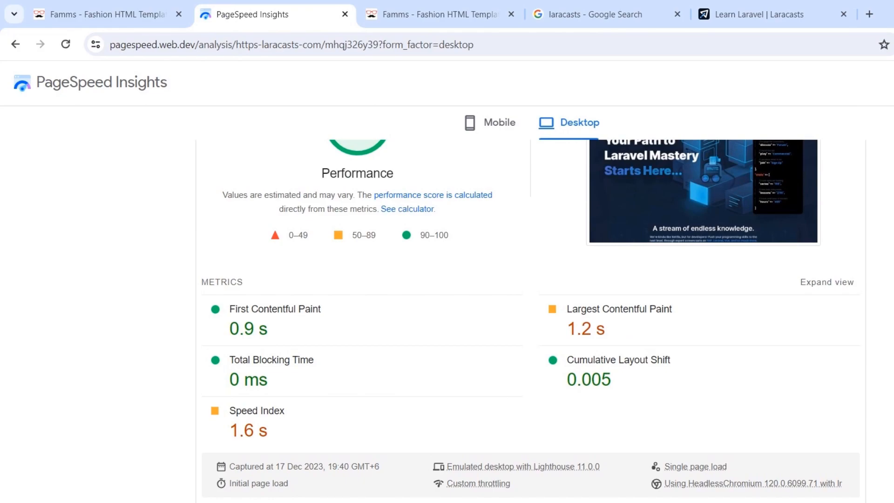
scroll(531, 302, up, 15)
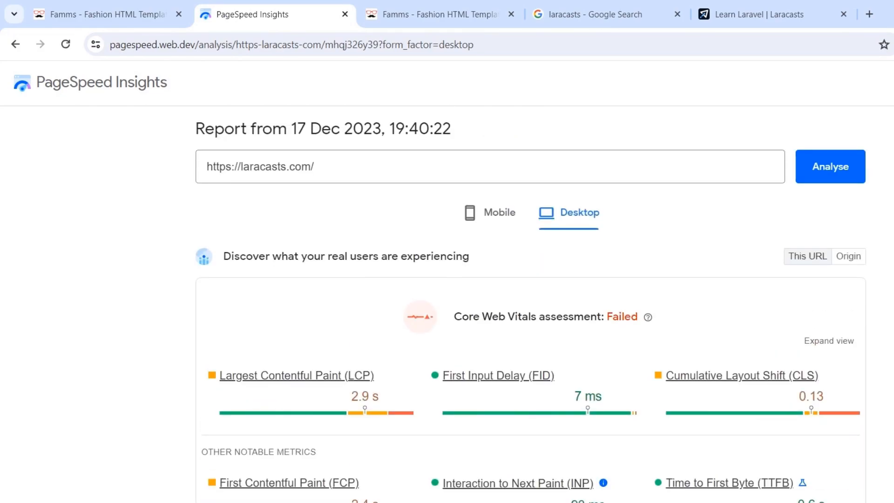